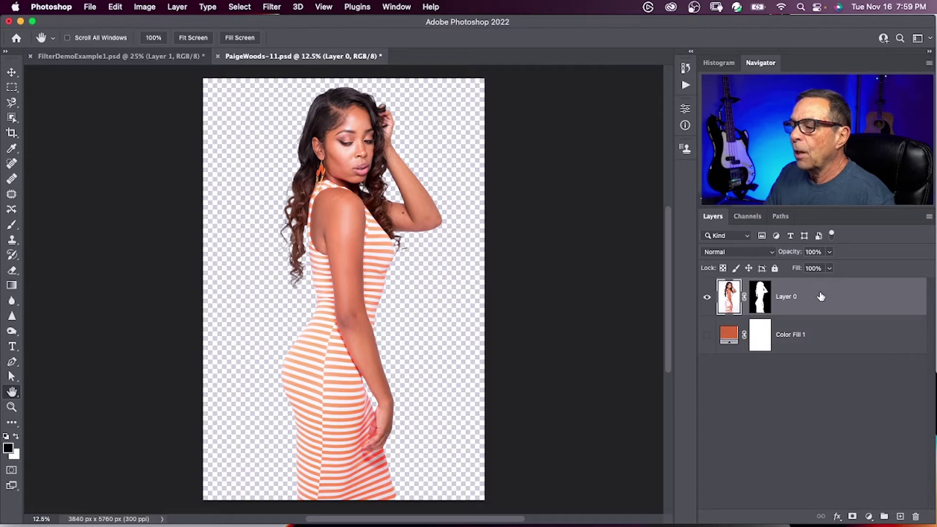
left_click(757, 297)
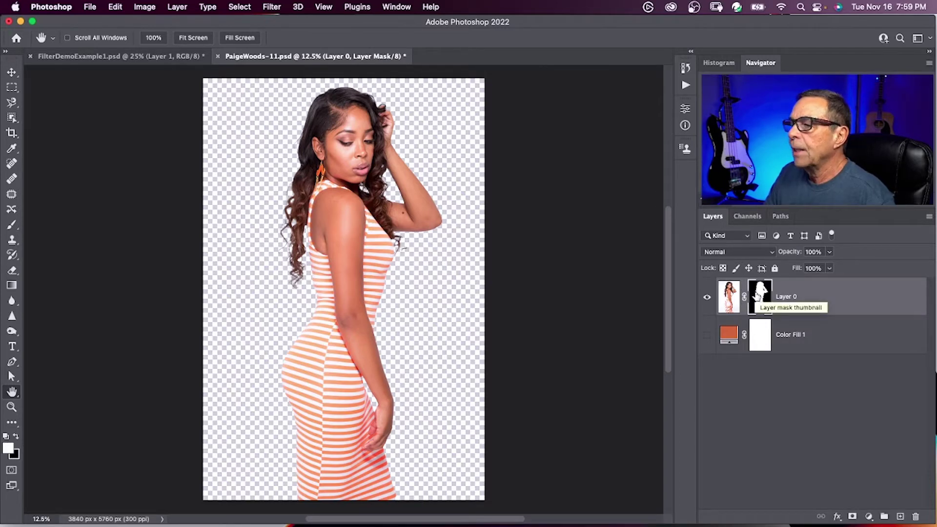
left_click(136, 57)
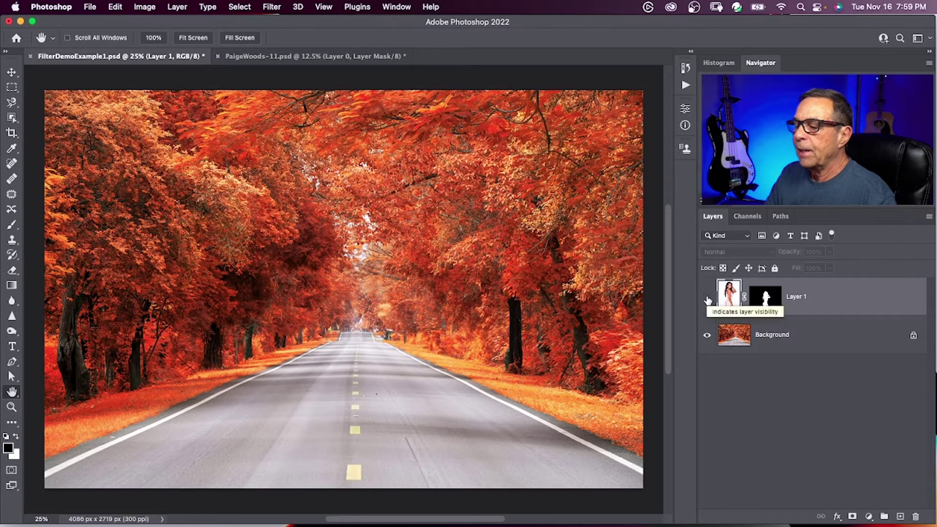
Make Layer 1 visible so the cut-out woman appears on the autumn road.
left_click(708, 300)
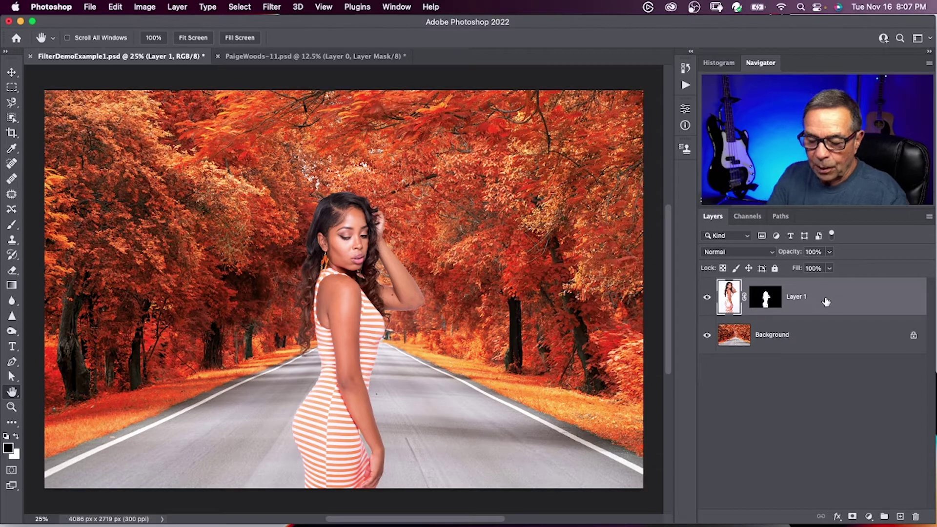
Convert Layer 1 to a smart object and inspect its masked cutout in the .psb.
right_click(826, 301)
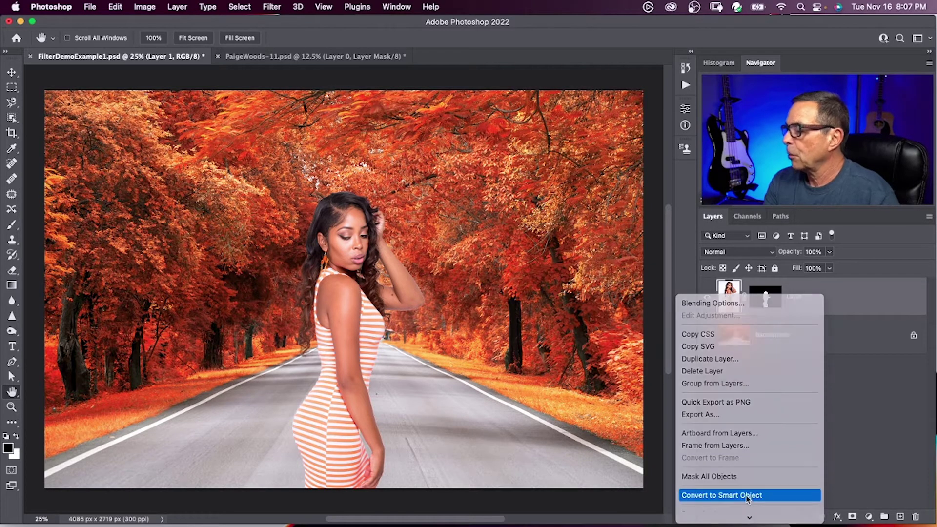
left_click(747, 494)
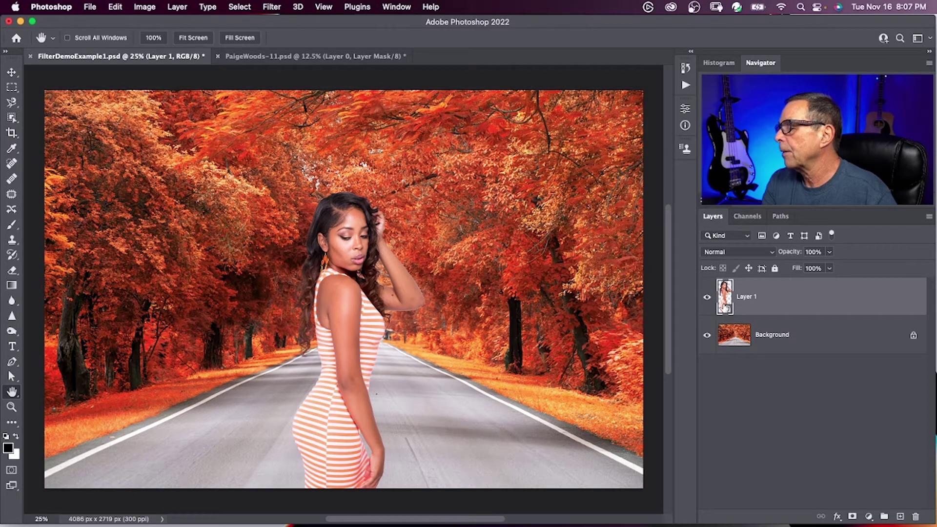
double_click(726, 301)
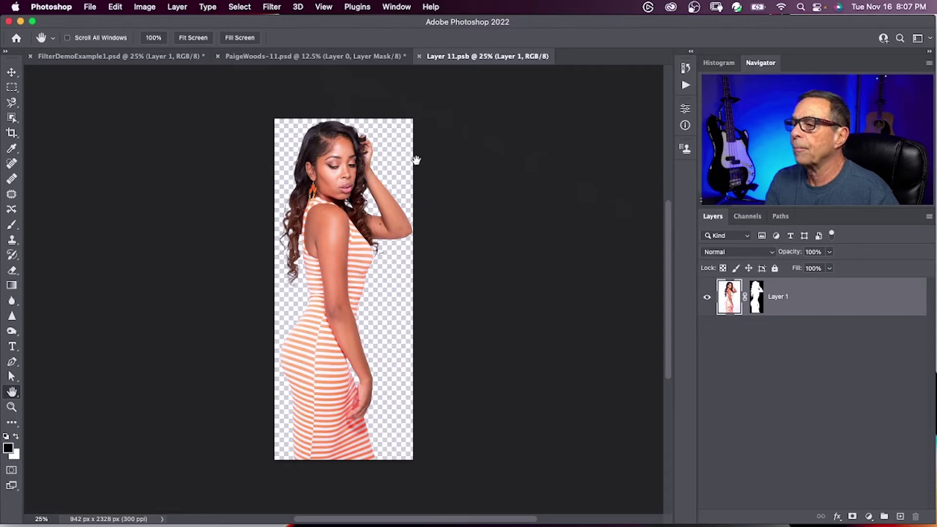
left_click(419, 57)
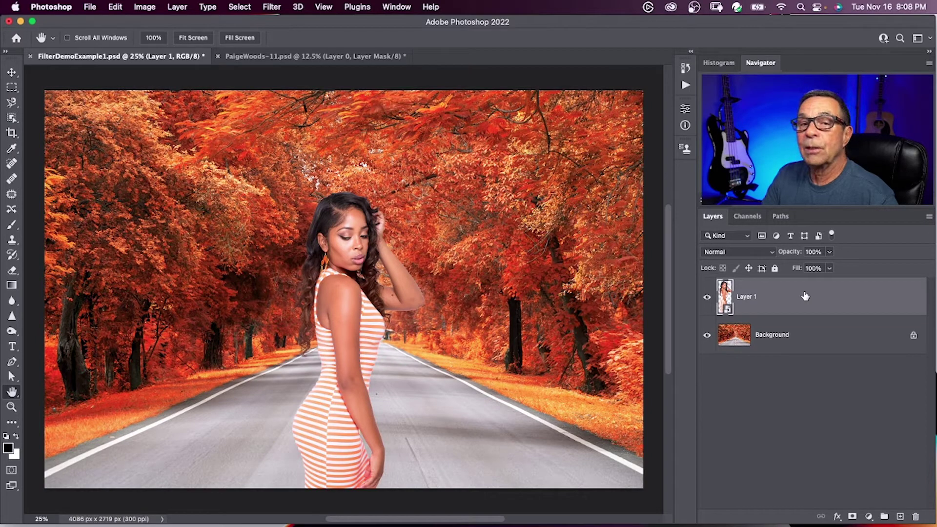
Enable the Harmonization neural filter with Background as reference, comparing against the original.
left_click(271, 7)
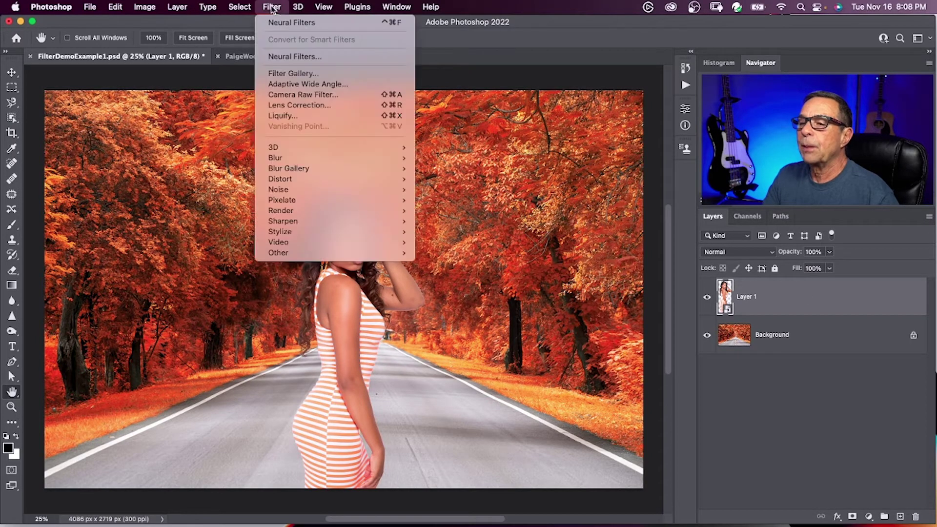
left_click(294, 57)
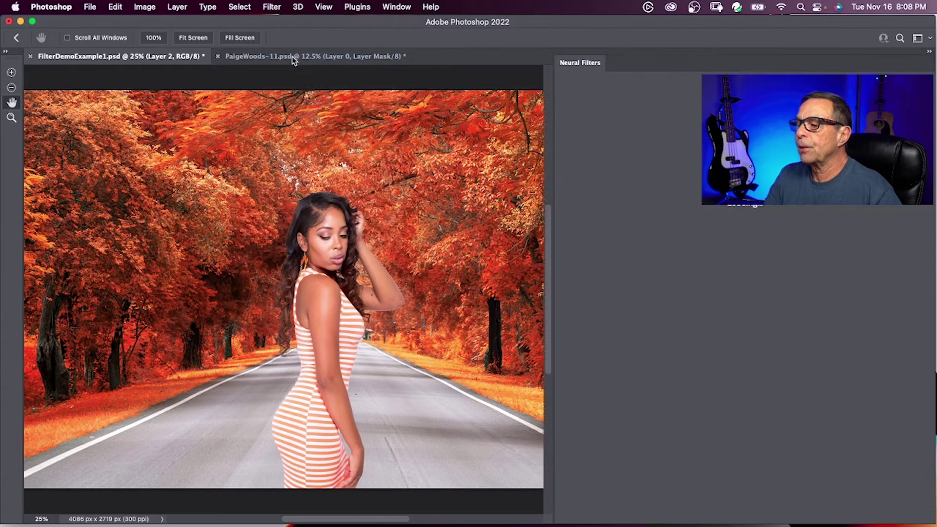
left_click(648, 334)
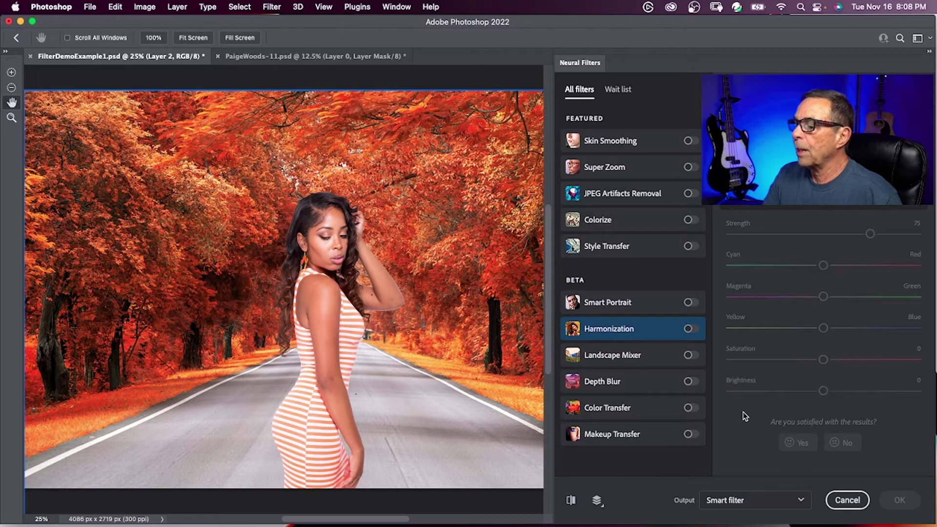
left_click(690, 330)
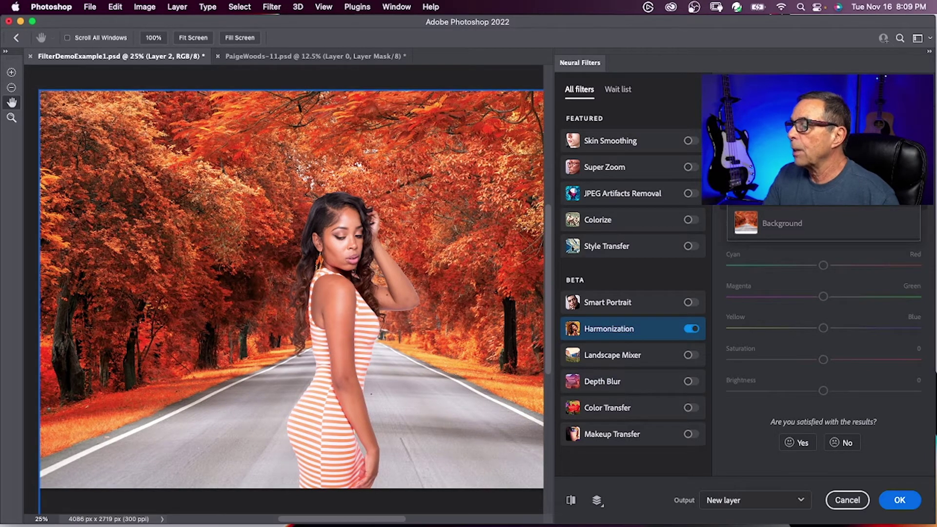
left_click(819, 224)
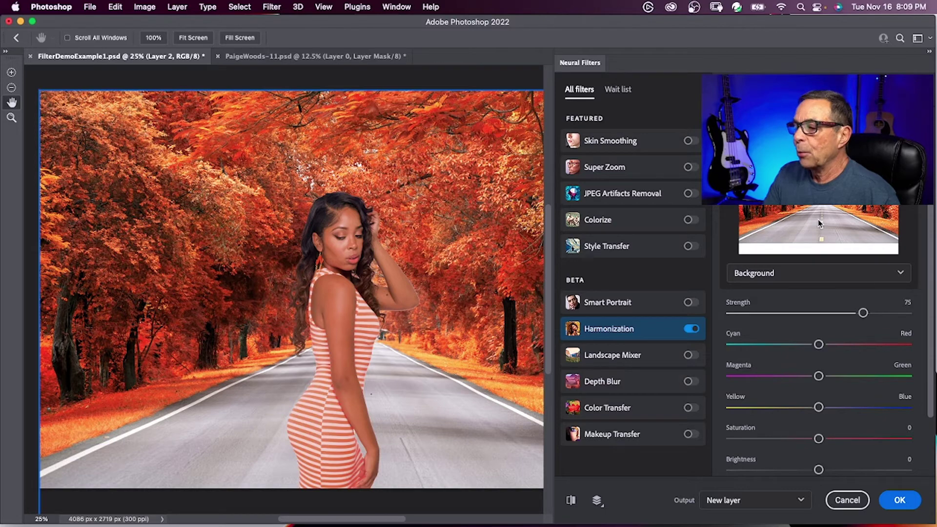
left_click(570, 501)
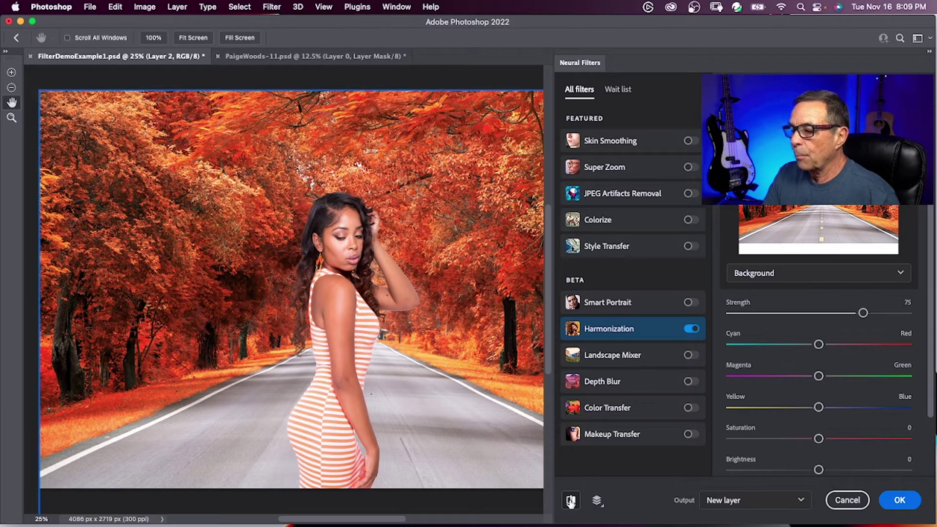
left_click(570, 502)
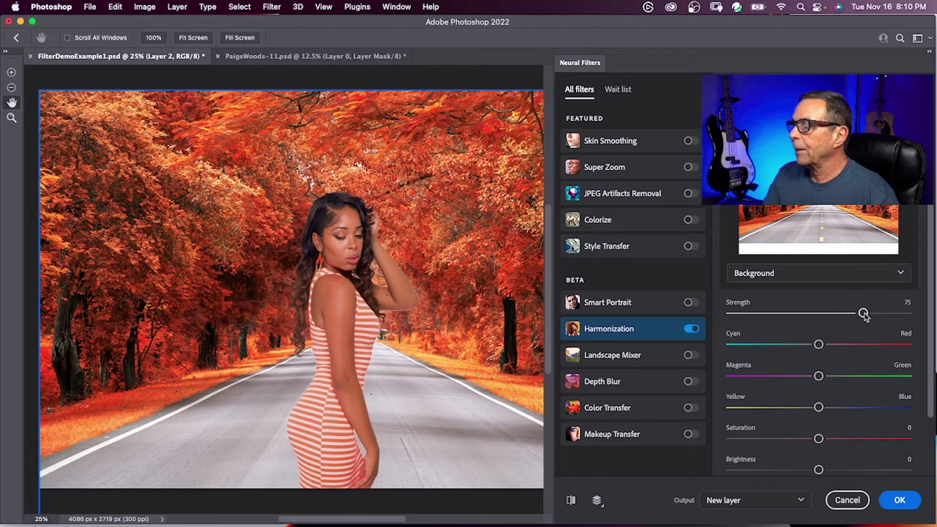
Set Harmonization strength to 51, saturation to -6 and brightness to -11.
left_click_drag(863, 314, 840, 314)
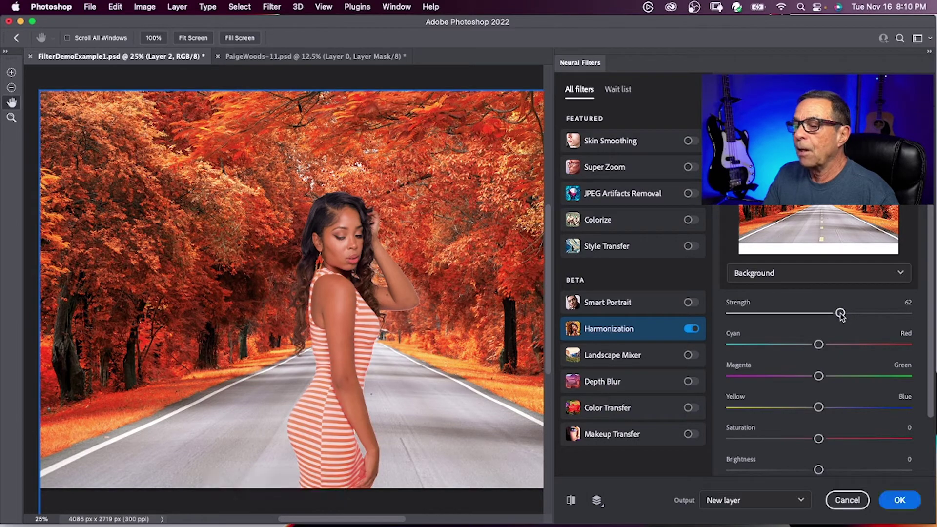
left_click_drag(841, 314, 821, 313)
left_click(570, 500)
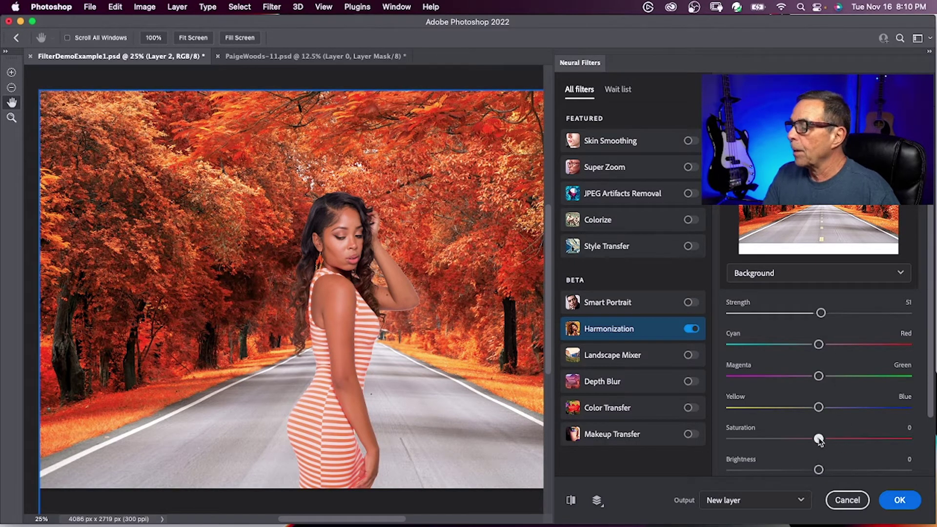
mouse_move(820, 439)
left_mouse_down()
mouse_move(809, 439)
mouse_move(811, 472)
mouse_move(800, 471)
left_mouse_up()
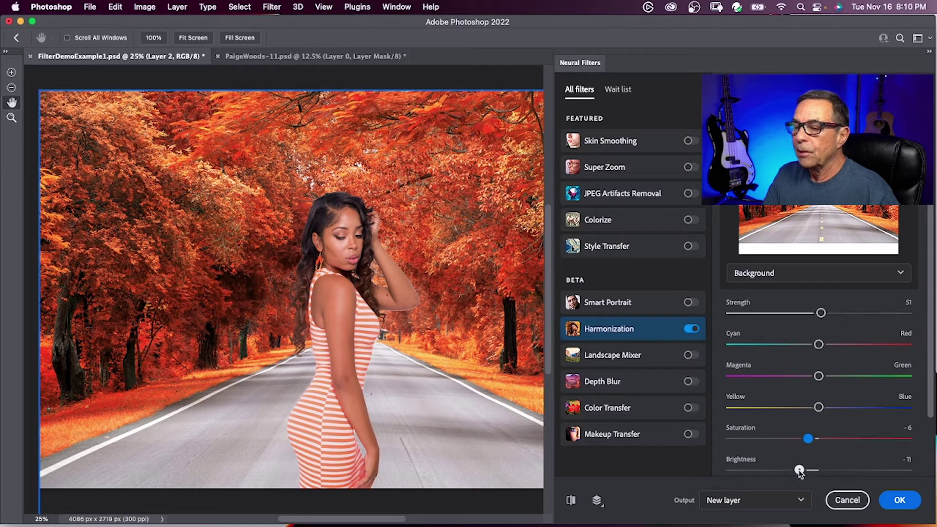
left_click(573, 501)
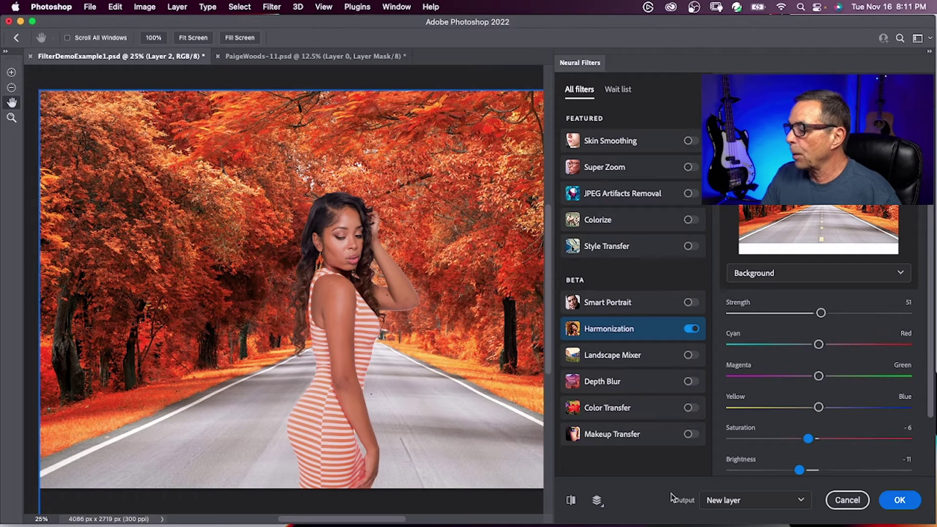
Apply Harmonization as a Neural Filters smart filter on Layer 1 and toggle it to compare.
left_click(799, 500)
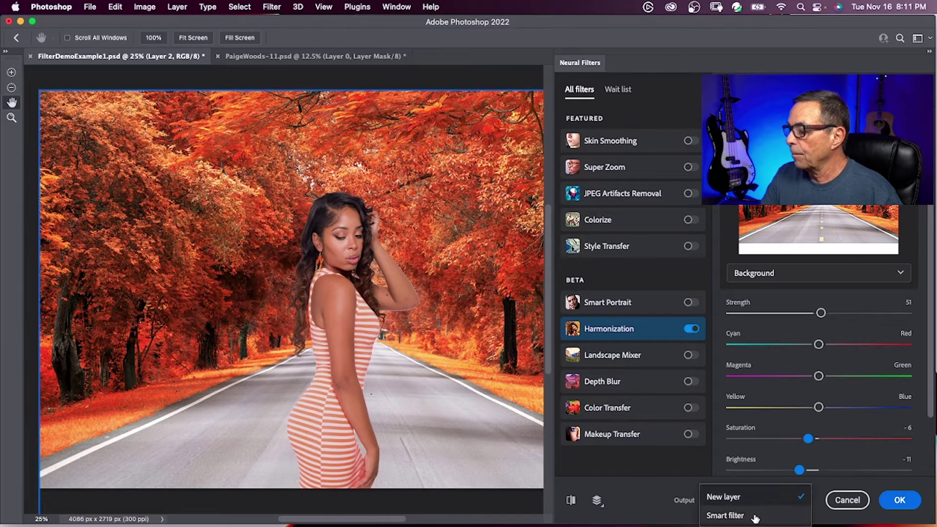
left_click(755, 518)
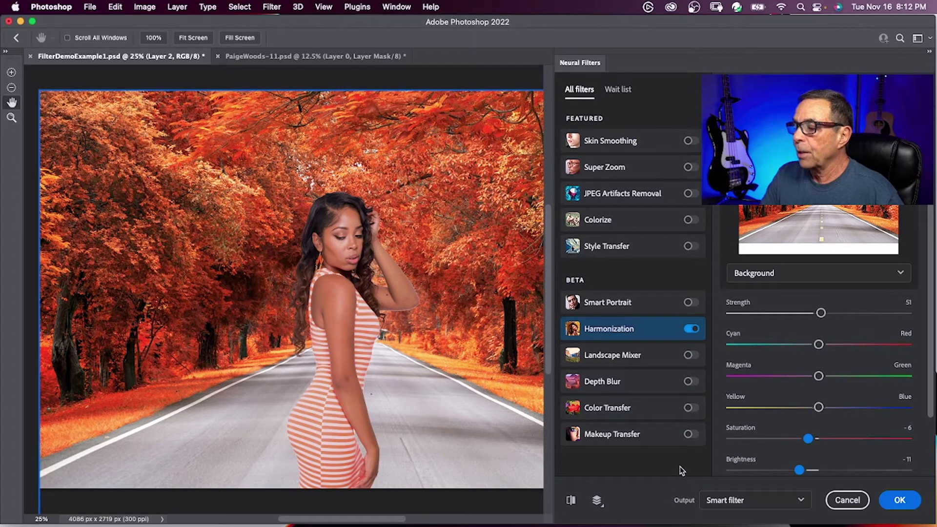
left_click(900, 500)
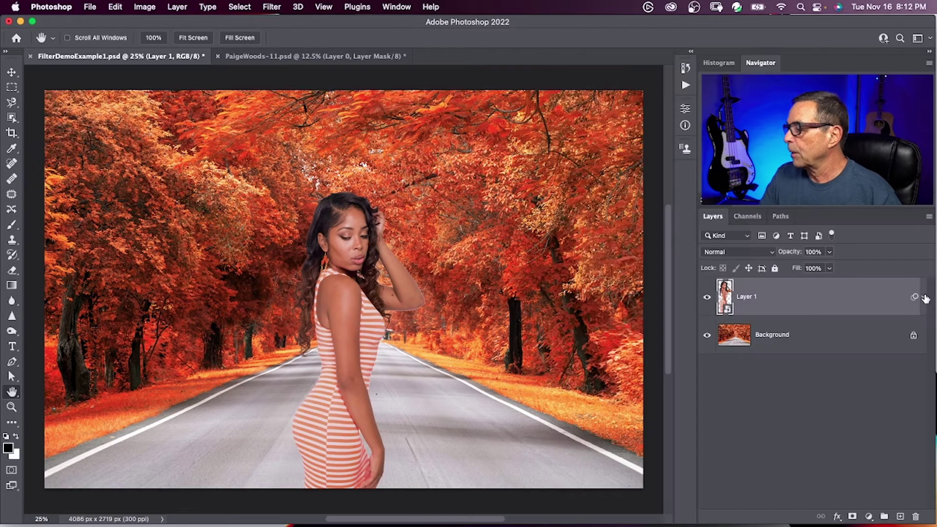
left_click(923, 298)
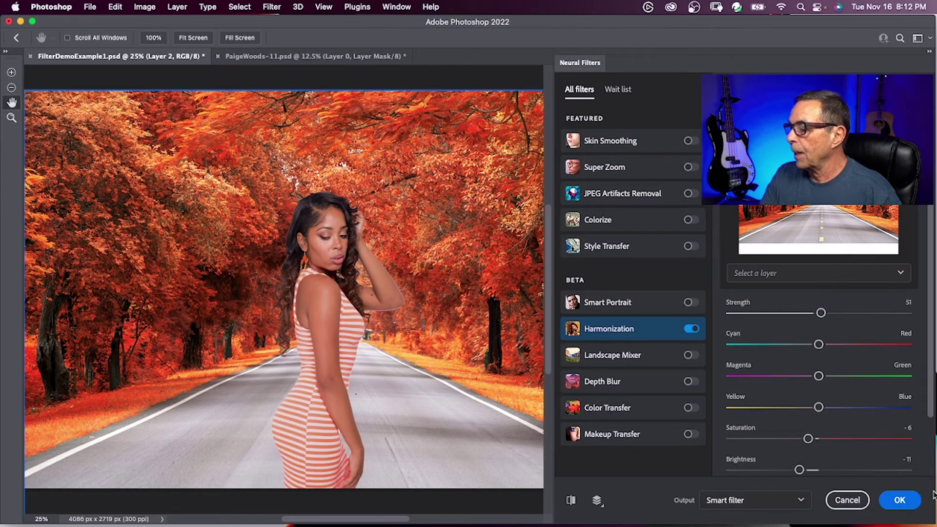
left_click(896, 501)
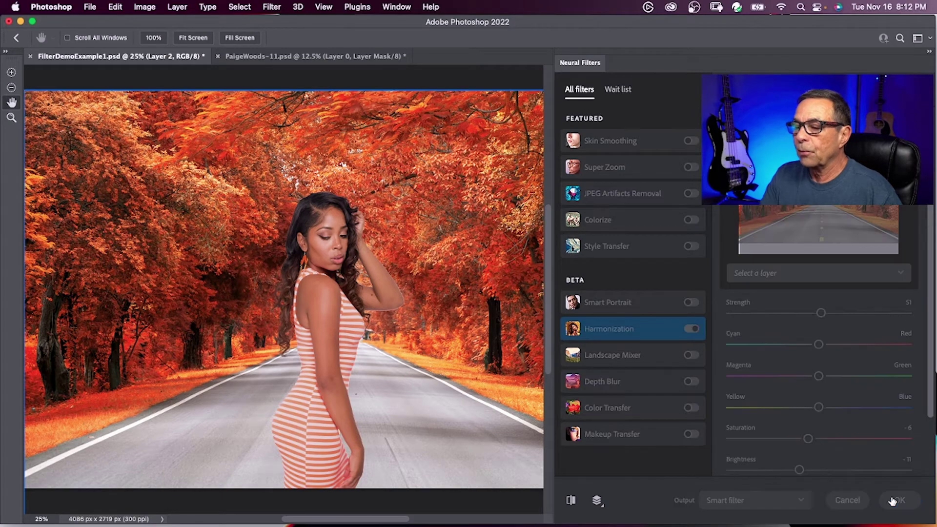
left_click(741, 347)
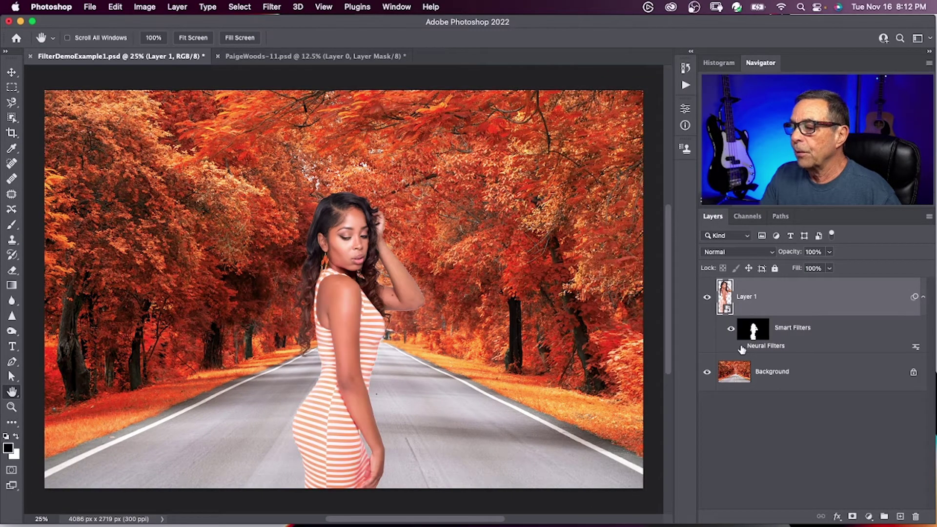
left_click(741, 347)
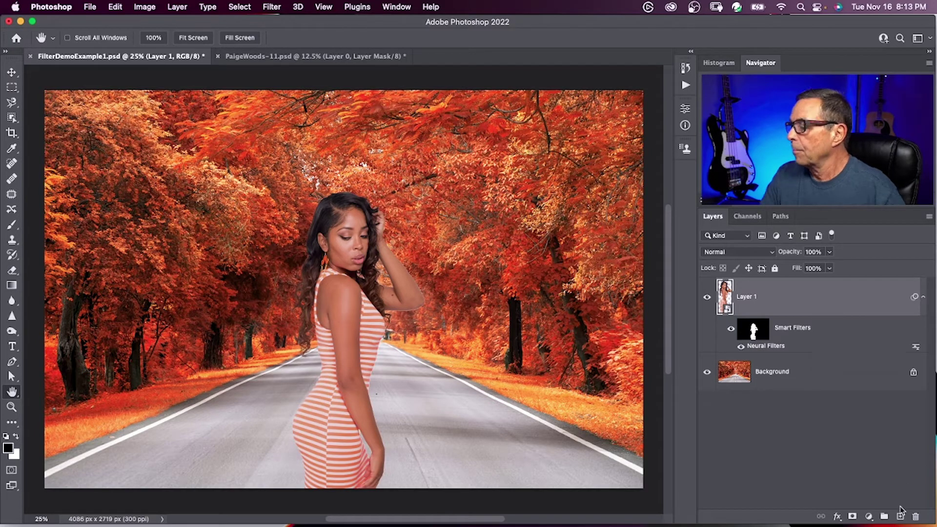
Try a Levels adjustment layer clipped to Layer 1 at midtone 0.87, then delete it.
left_click(870, 516)
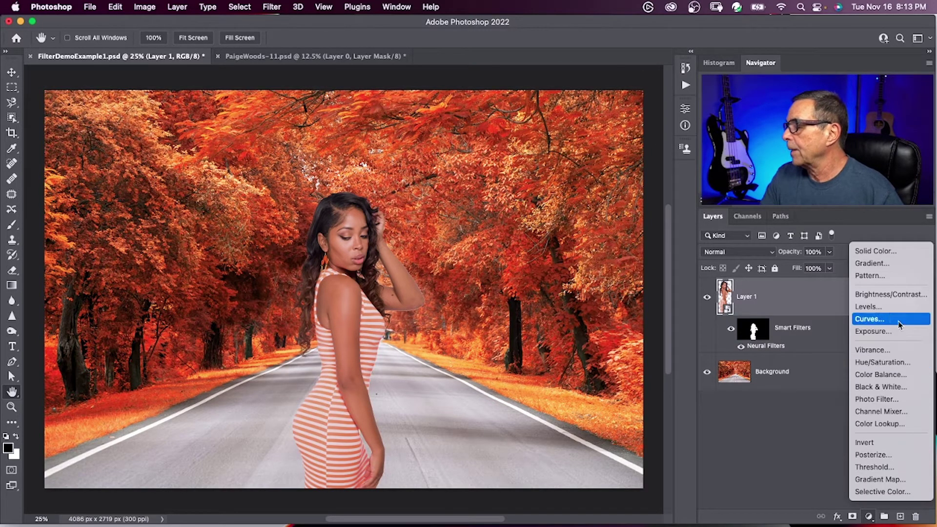
left_click(870, 307)
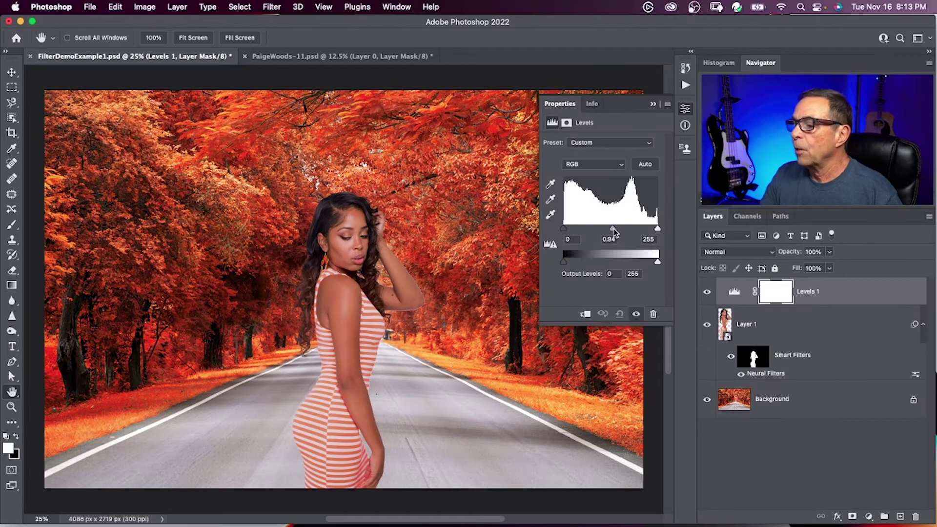
left_click_drag(611, 229, 613, 230)
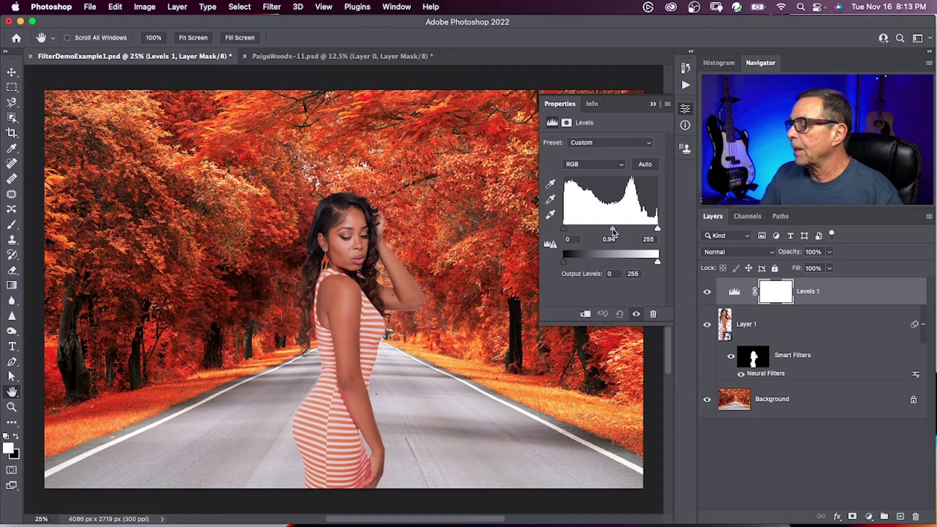
left_click(585, 314)
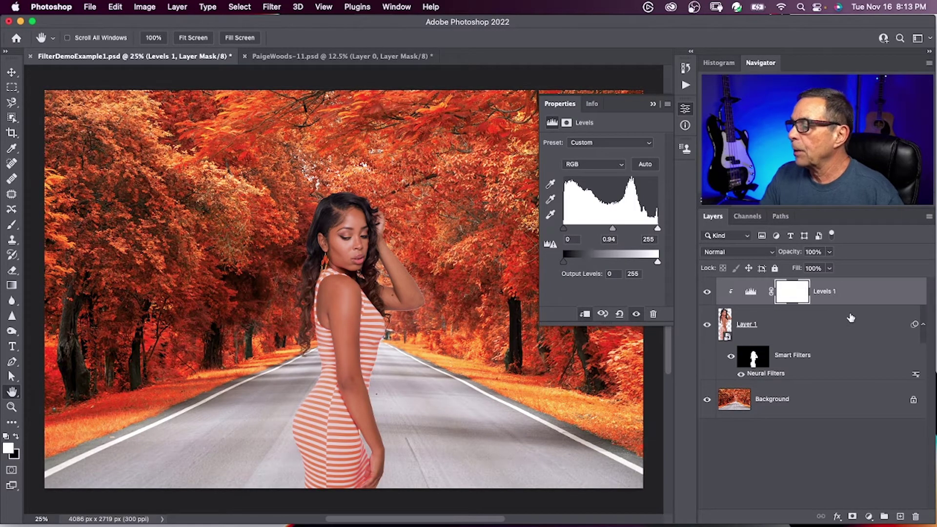
left_click_drag(613, 229, 616, 230)
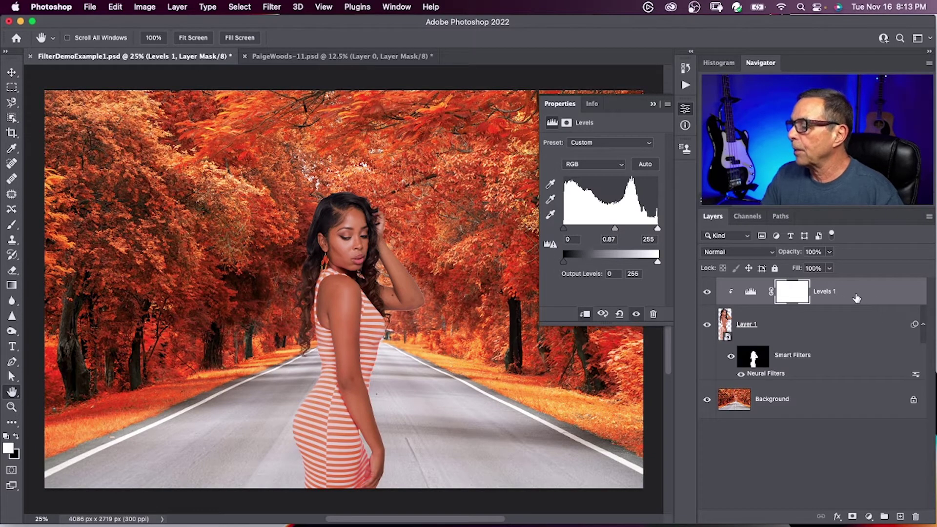
key("ctrl+2")
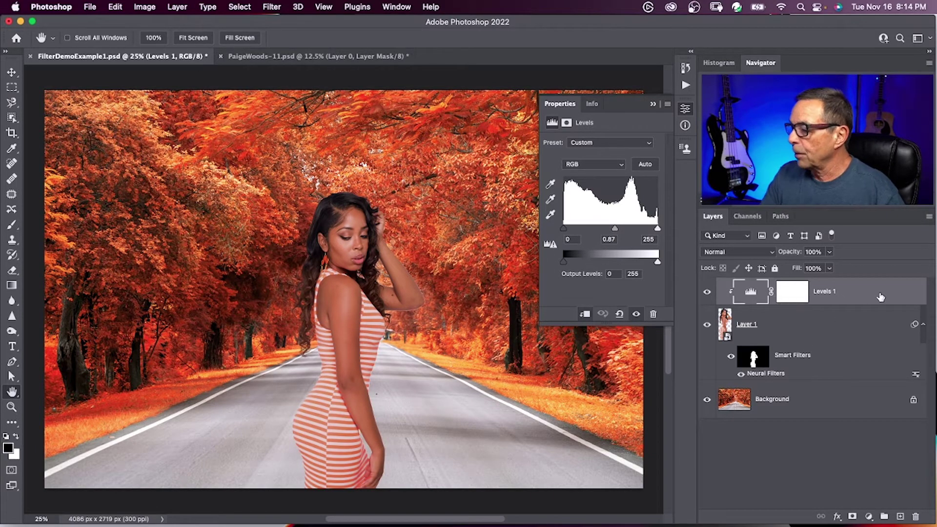
left_click_drag(882, 298, 916, 517)
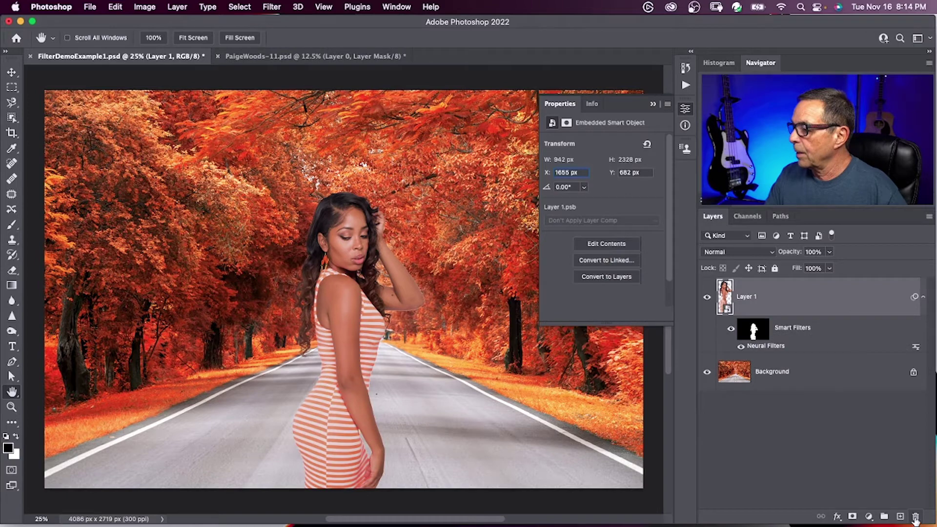
Apply a Levels smart filter to Layer 1 with midtone 0.94.
left_click(143, 8)
mouse_move(161, 40)
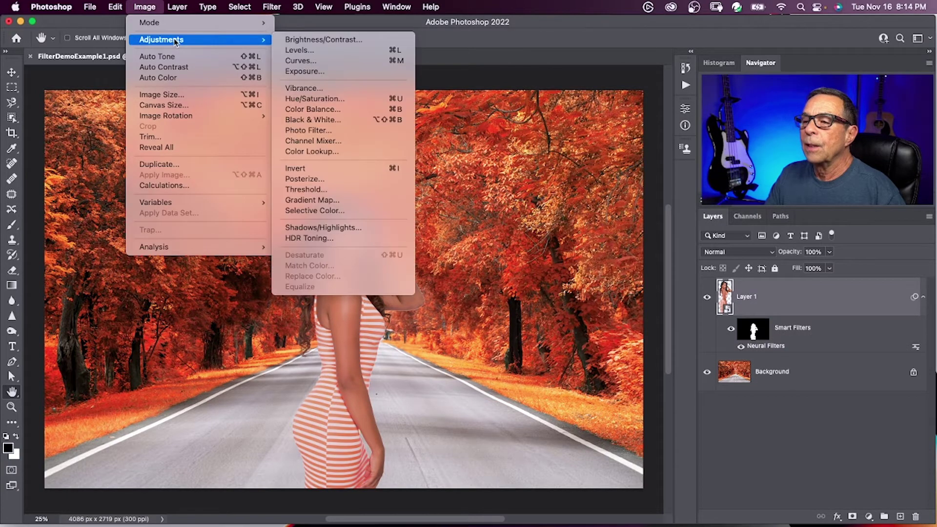
left_click(296, 50)
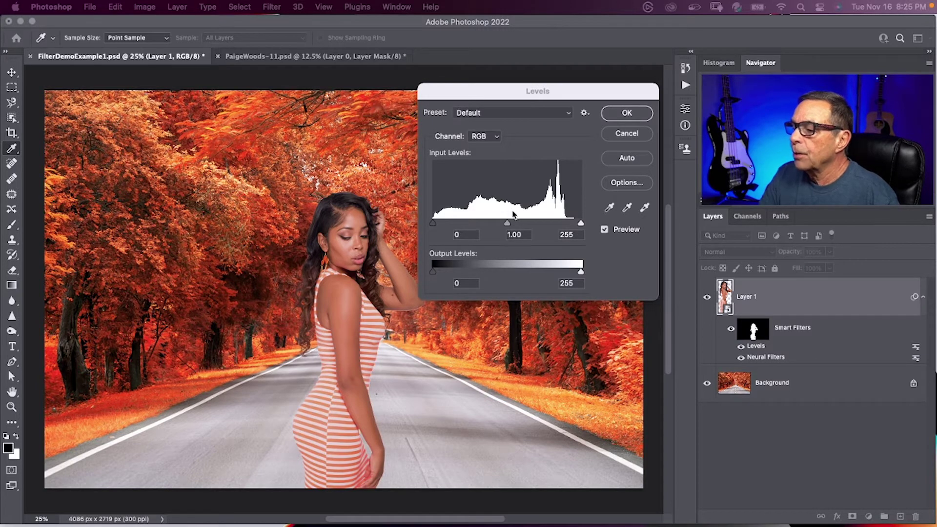
left_click_drag(509, 225, 510, 225)
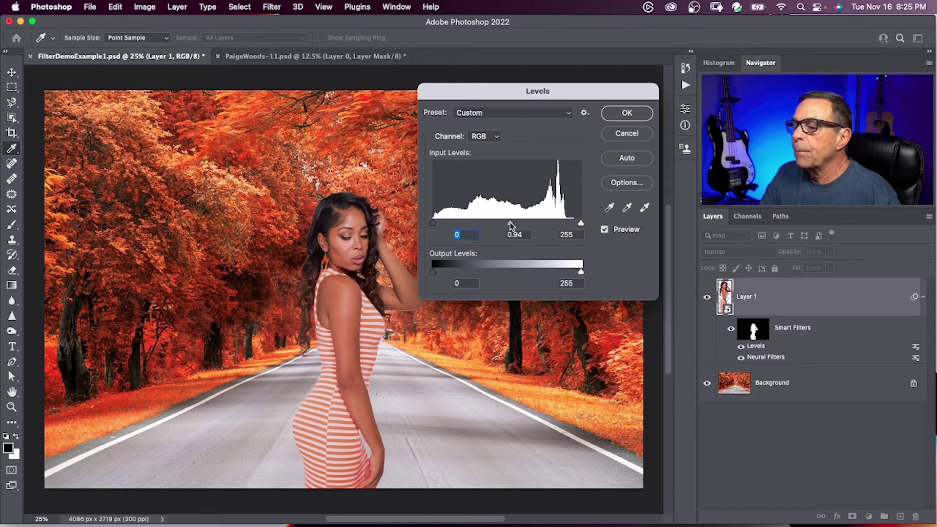
key("Tab")
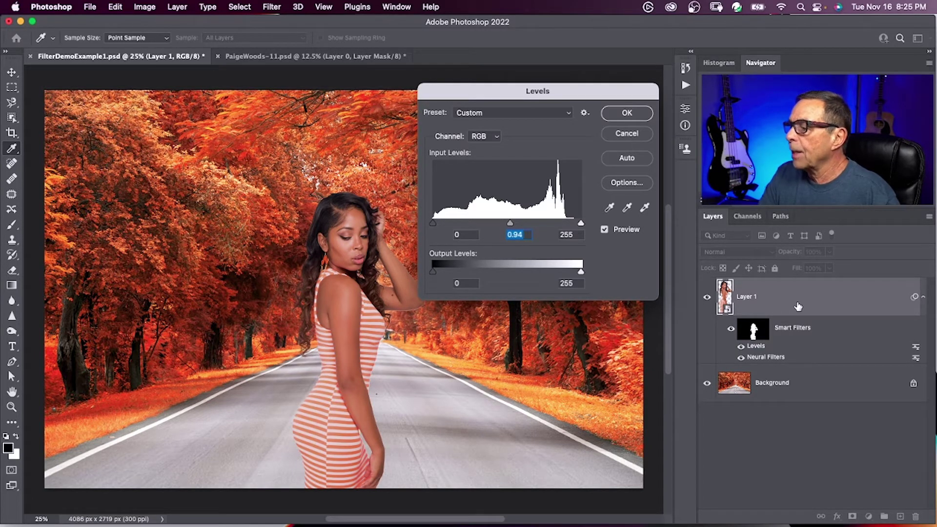
key("Return")
Apply a Vibrance smart filter of -4 to Layer 1.
left_click(145, 8)
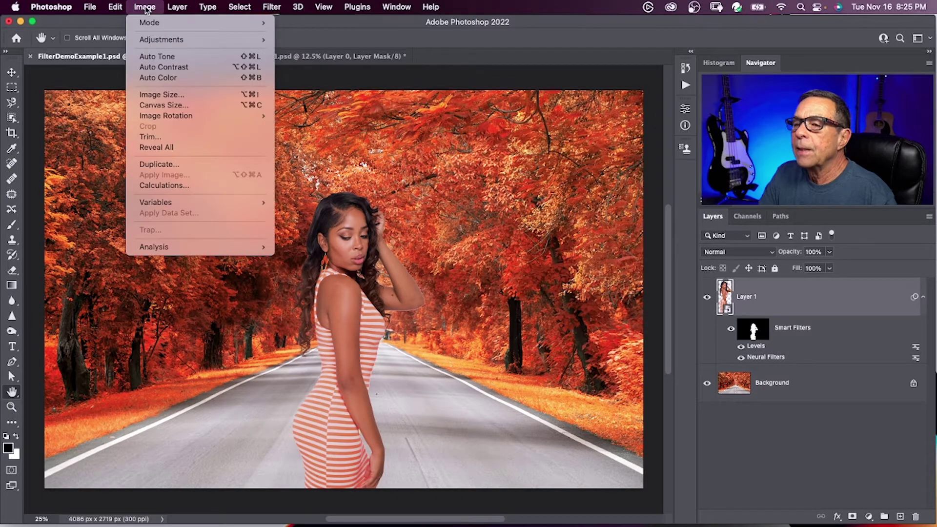
mouse_move(161, 40)
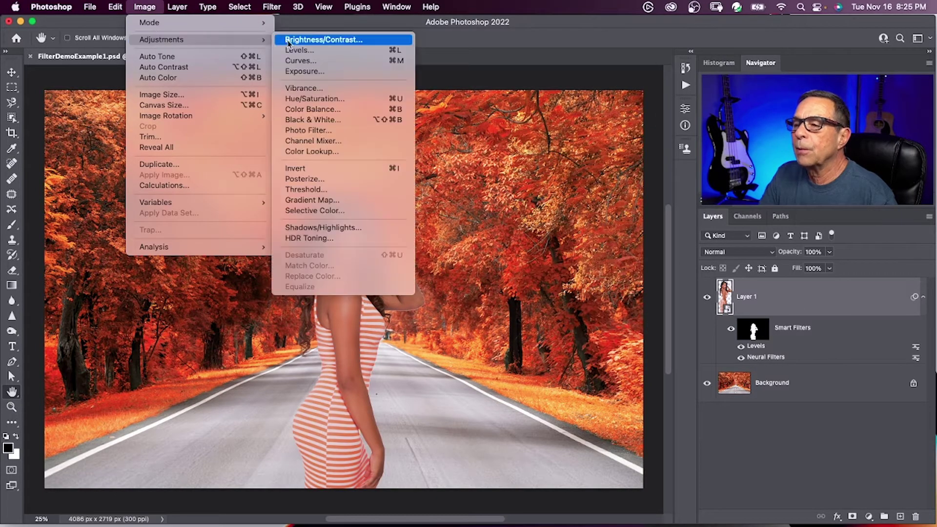
left_click(318, 89)
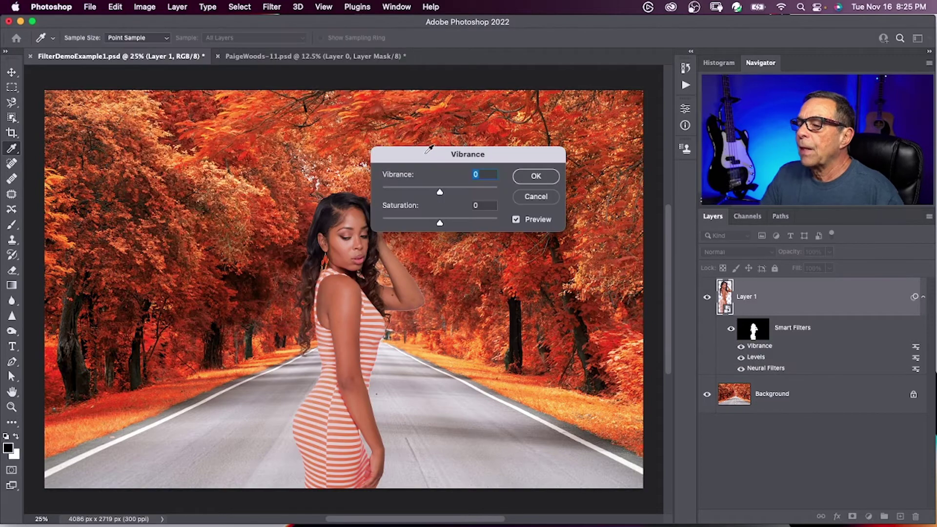
left_click_drag(430, 149, 479, 132)
mouse_move(489, 176)
left_mouse_down()
mouse_move(467, 175)
mouse_move(487, 175)
left_mouse_up()
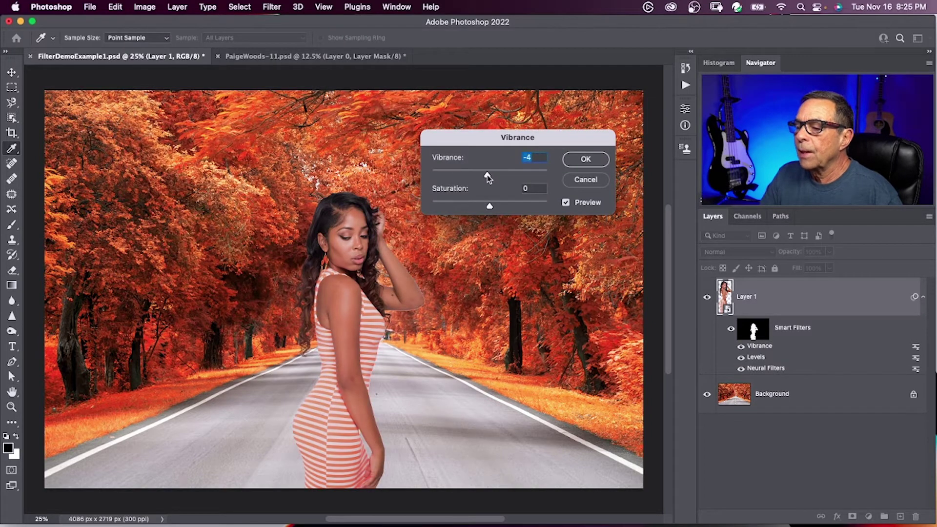
key("Return")
left_click(177, 7)
mouse_move(161, 39)
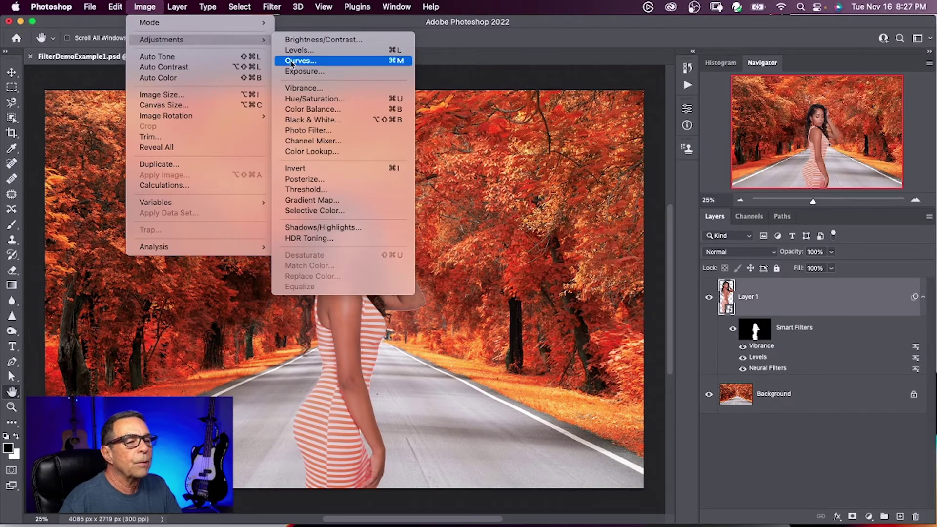
Add a Curves smart filter with the top point at 249, then briefly reopen Neural Filters.
left_click(291, 61)
left_click_drag(602, 89, 608, 92)
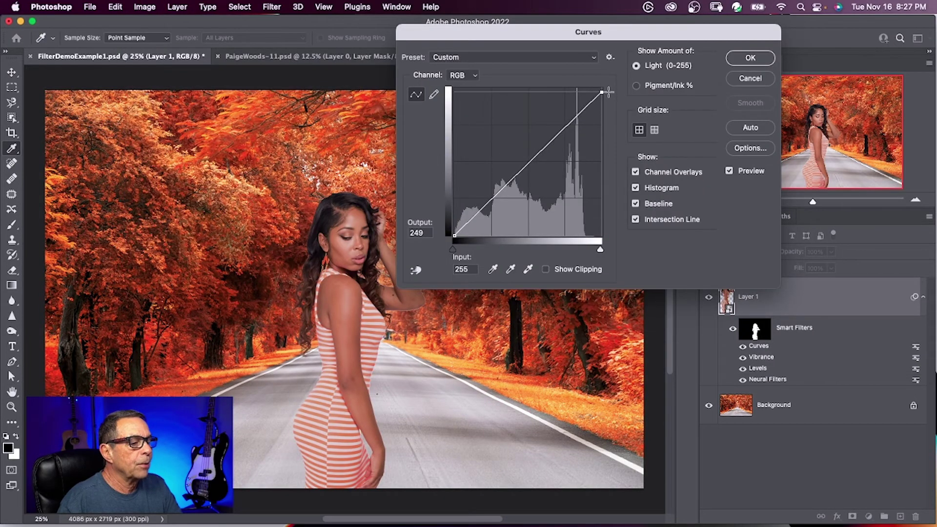
key("Return")
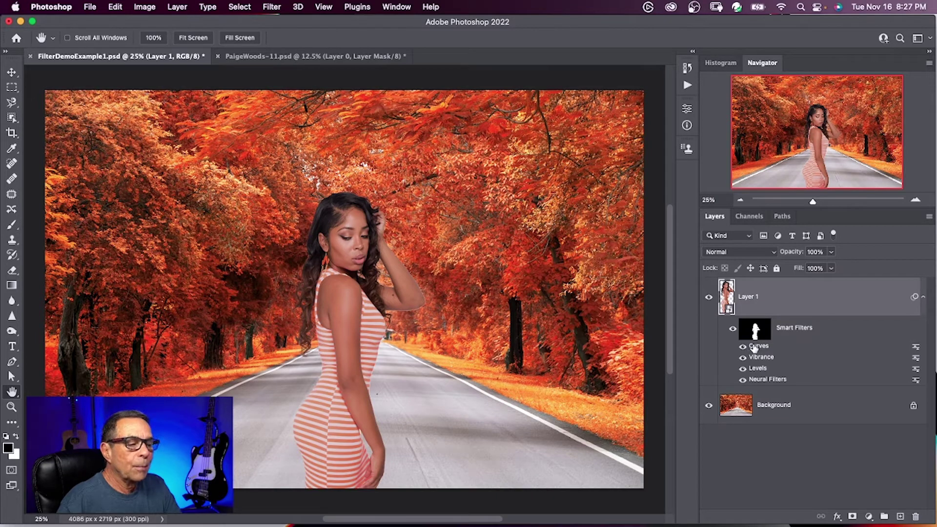
double_click(765, 380)
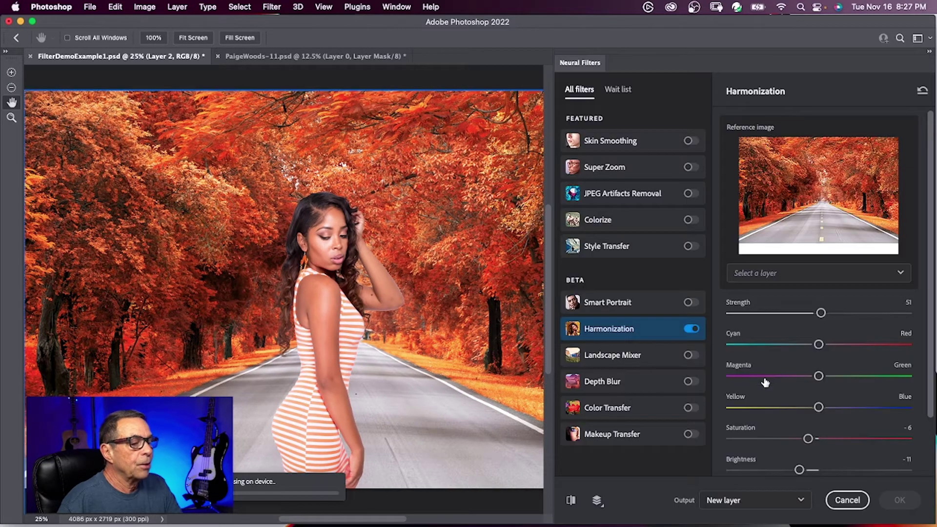
key("Escape")
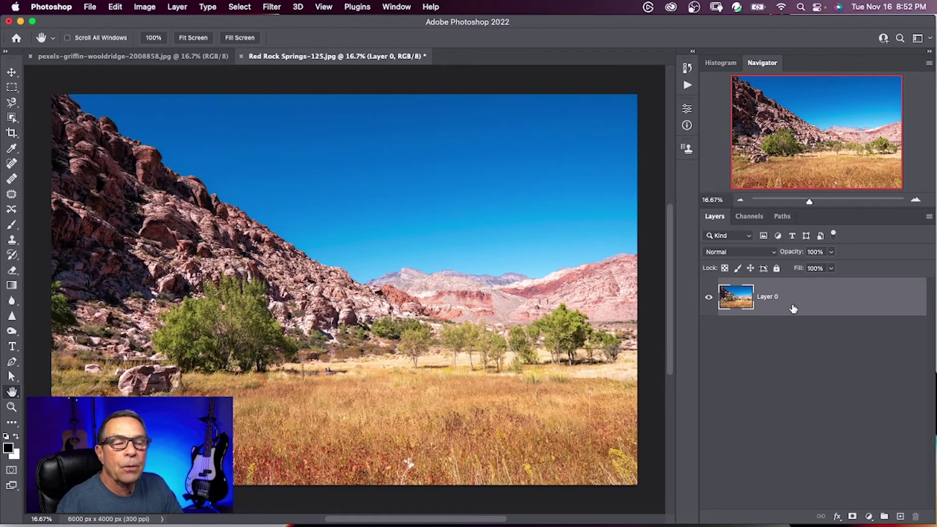
Convert the Red Rock Springs Layer 0 into a smart object.
right_click(793, 304)
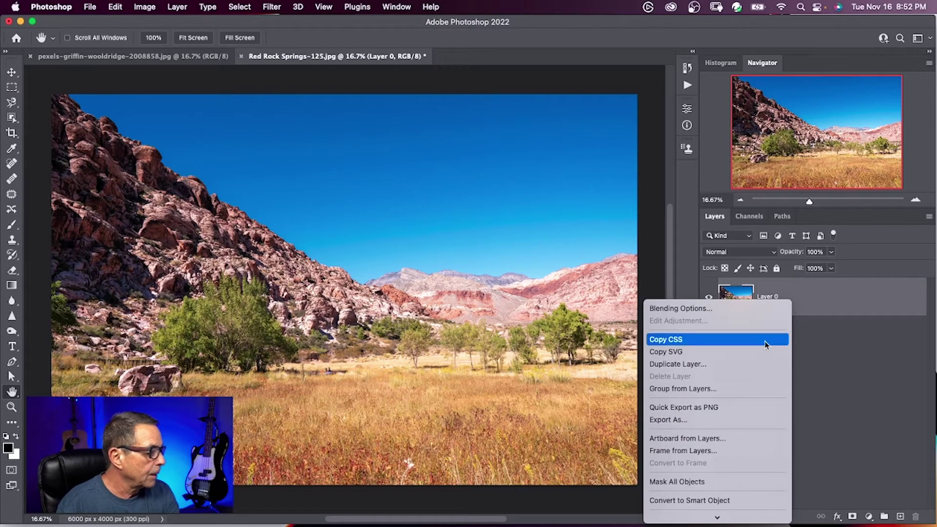
left_click(698, 500)
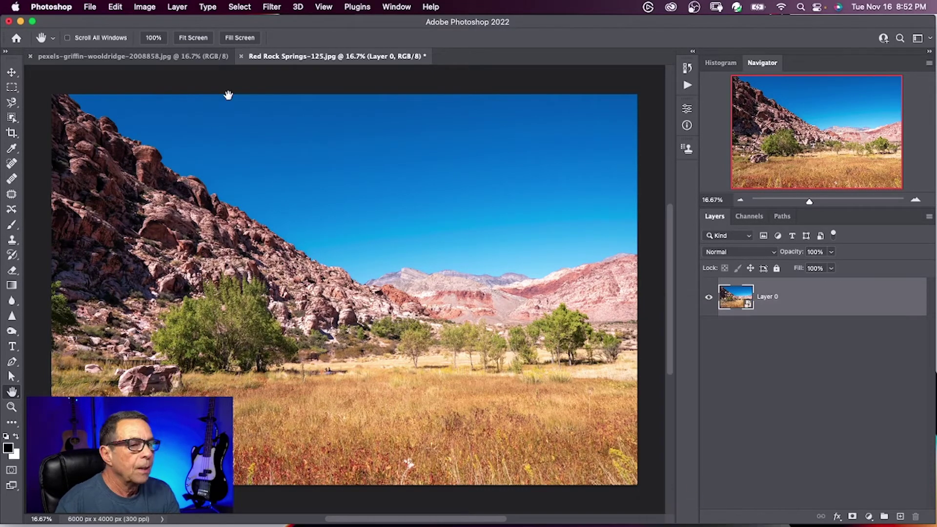
left_click(269, 8)
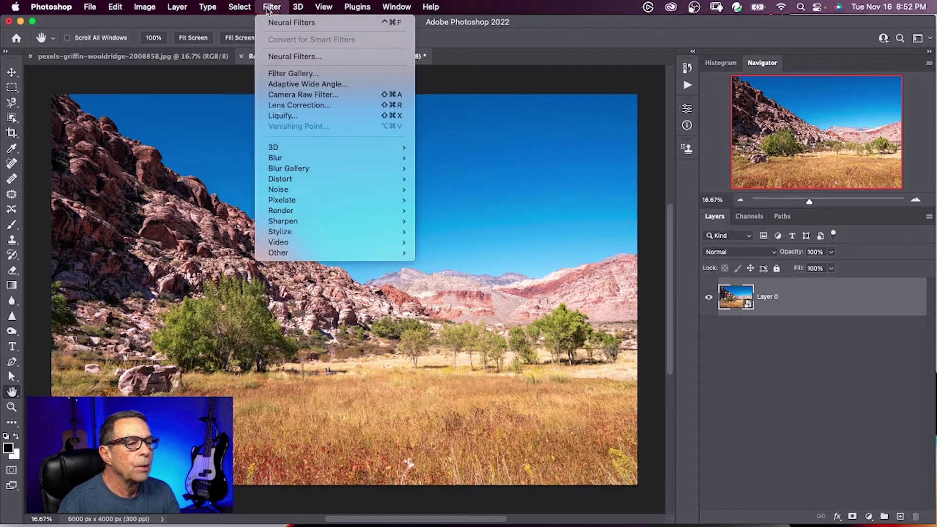
Enable Landscape Mixer on the red-rock photo and try the lake-reflection look.
left_click(282, 56)
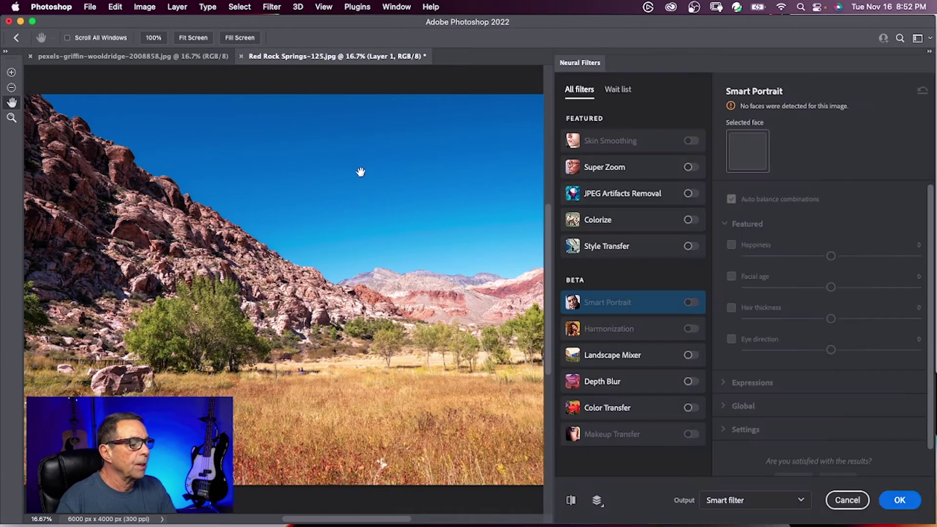
left_click(661, 355)
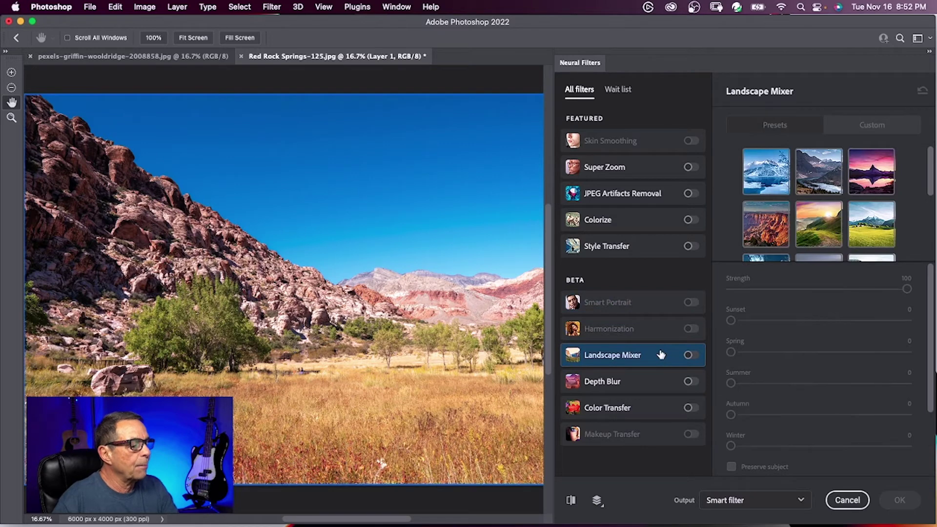
left_click(689, 356)
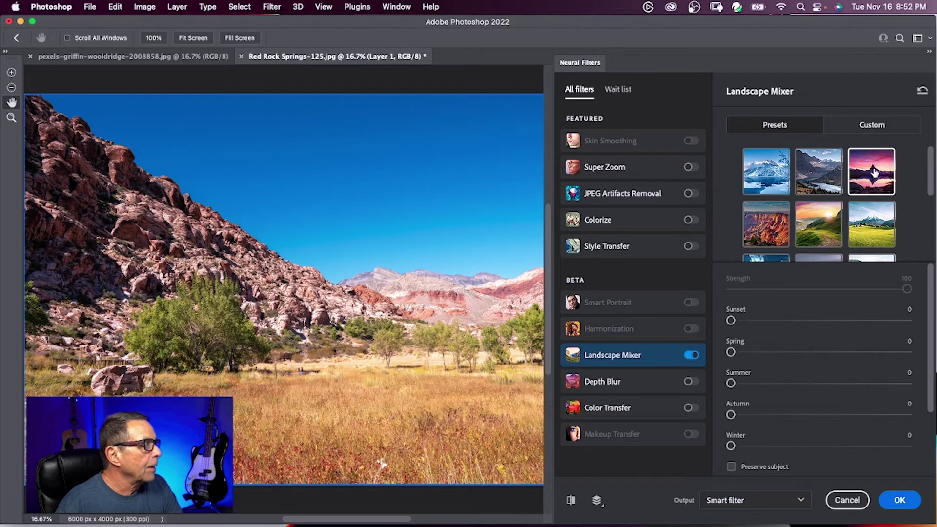
scroll(874, 172, "down", 1)
scroll(874, 172, "down", 2)
scroll(874, 174, "down", 2)
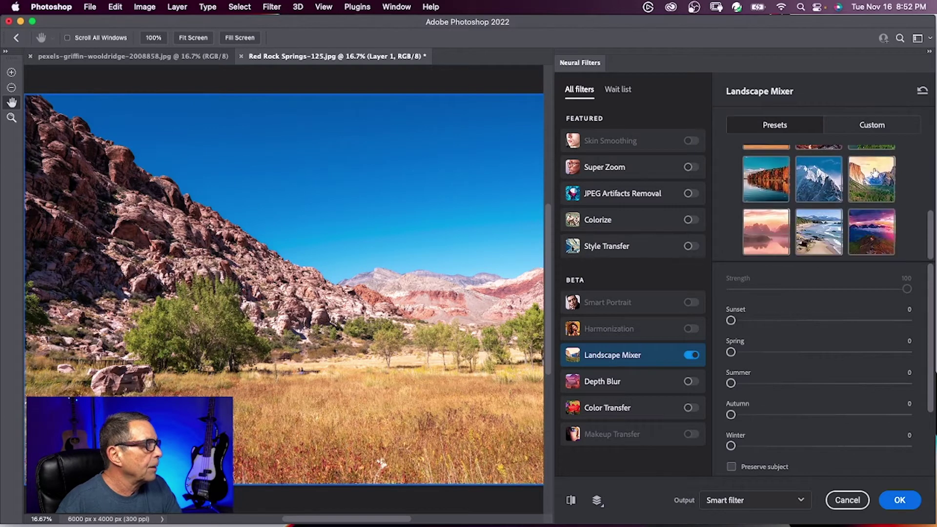
left_click(769, 175)
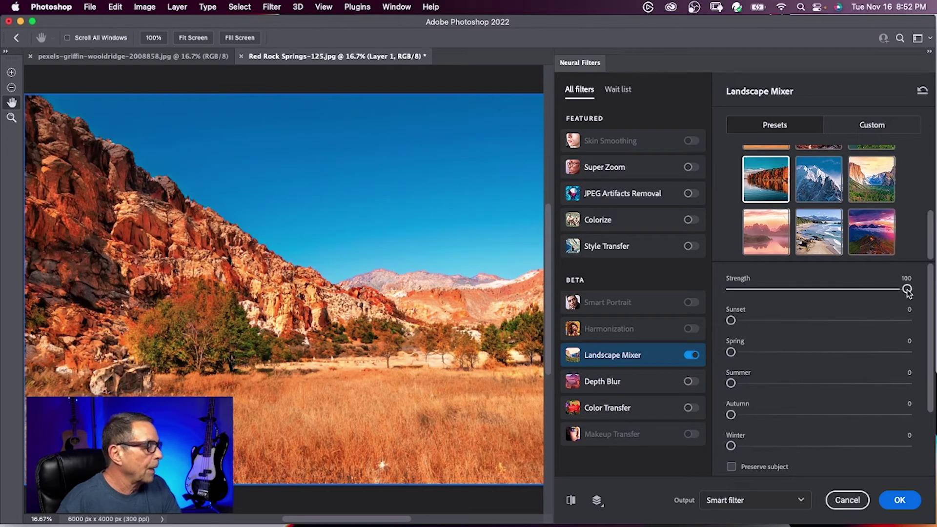
Try red canyon, golden desert and green valley looks, then reset parameters.
scroll(820, 178, "up", 2)
left_click(820, 178)
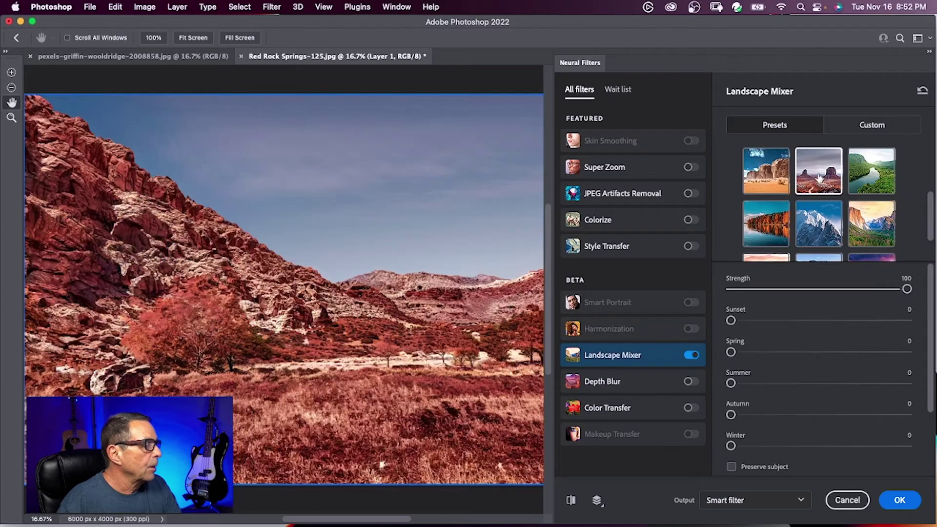
left_click(765, 171)
left_click(876, 173)
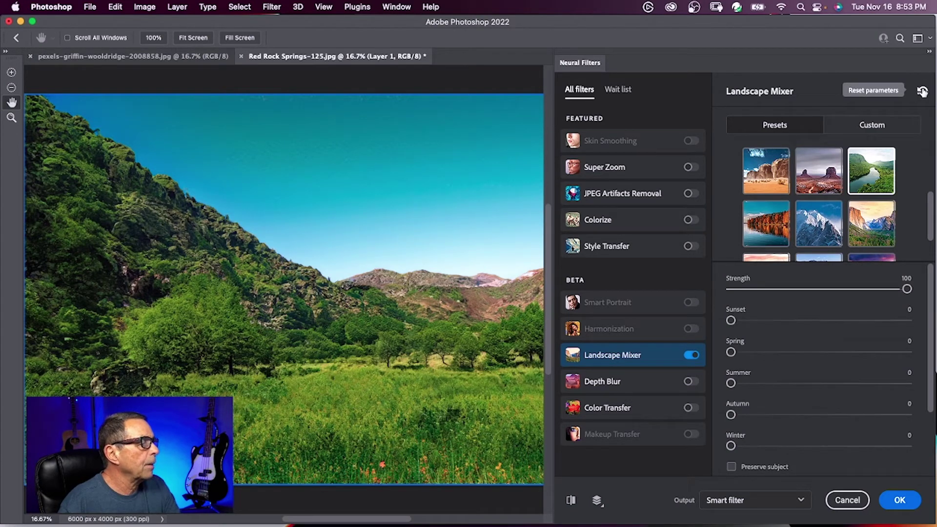
left_click(923, 91)
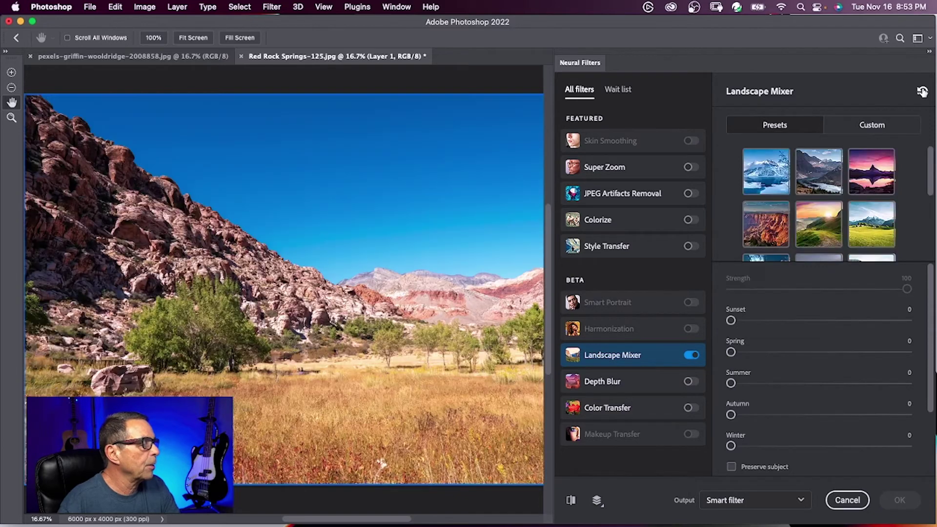
Load DSC00117.jpg from the computer as Landscape Mixer's custom style image.
left_click(872, 125)
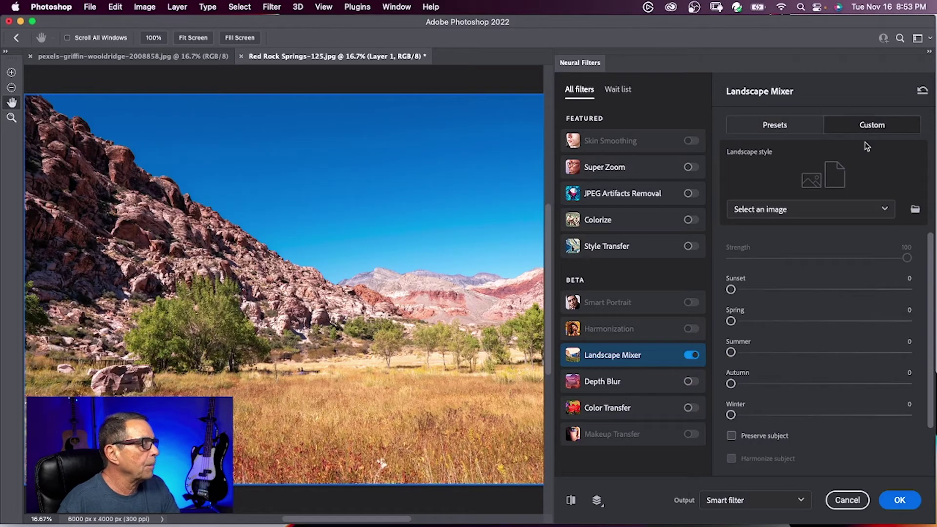
left_click(885, 210)
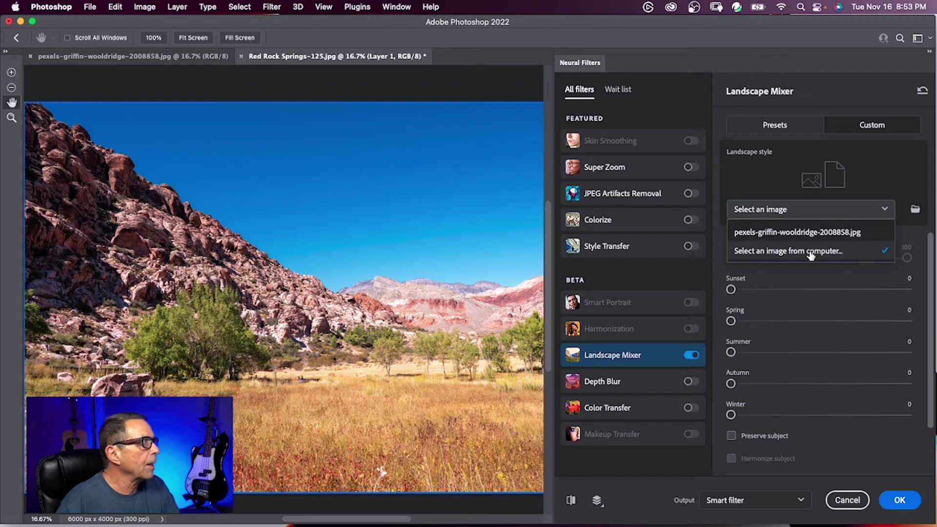
left_click(810, 251)
left_click(370, 140)
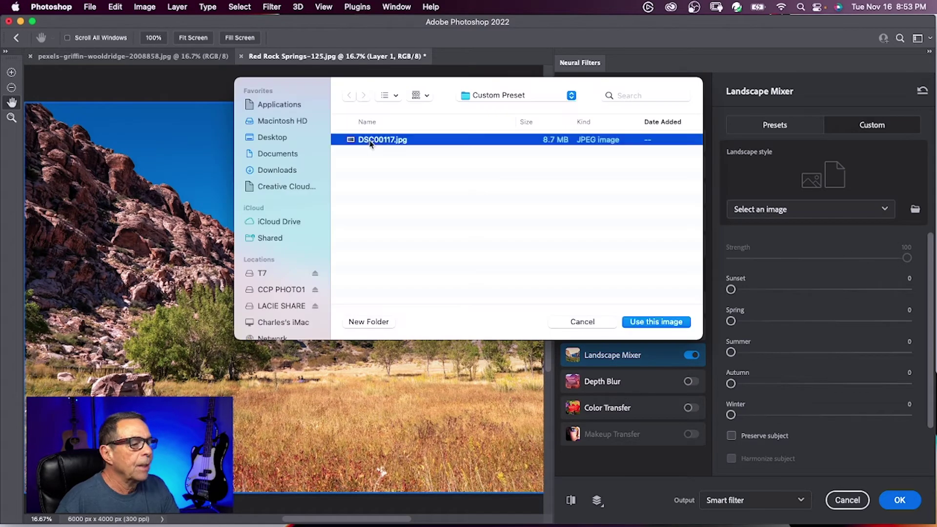
left_click(634, 325)
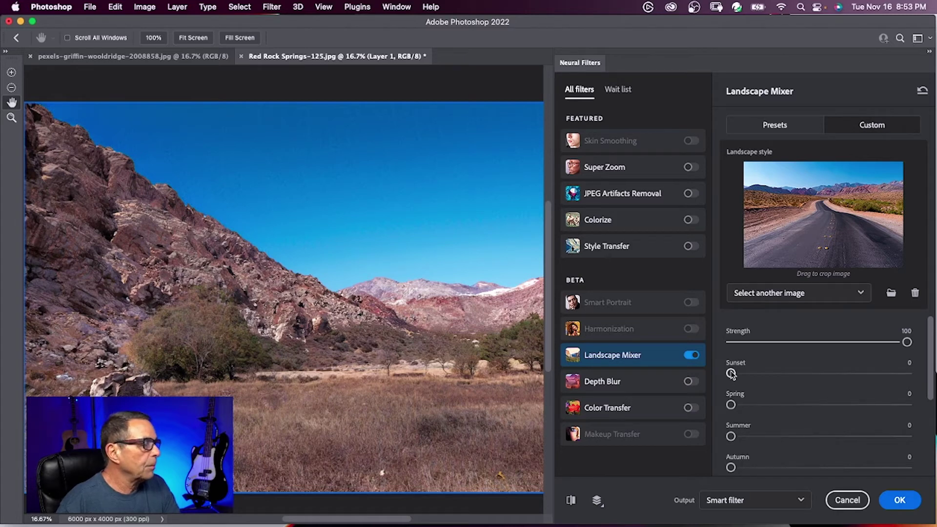
Try the Sunset, Summer and Winter sliders, reset them, then apply the snowy mountain preset.
left_click_drag(731, 374, 807, 374)
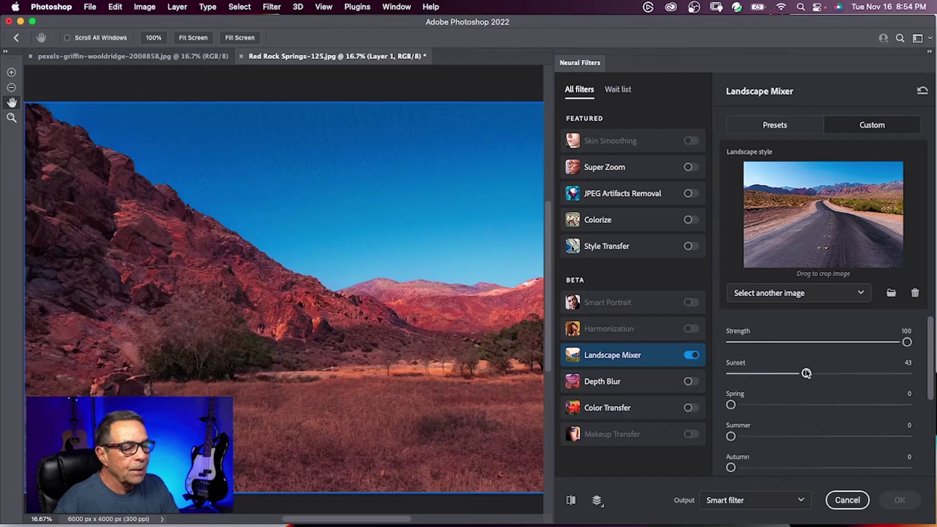
left_click_drag(807, 374, 774, 374)
left_click_drag(731, 436, 760, 437)
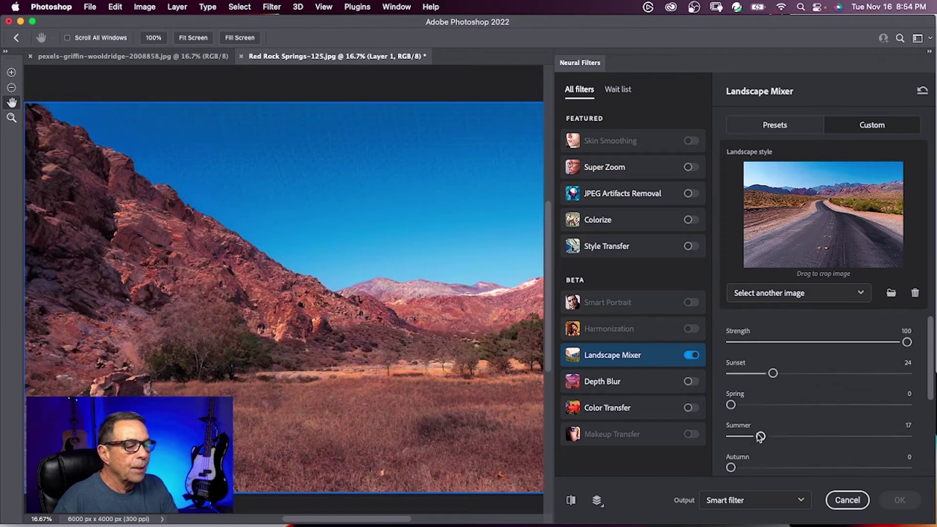
left_click(922, 91)
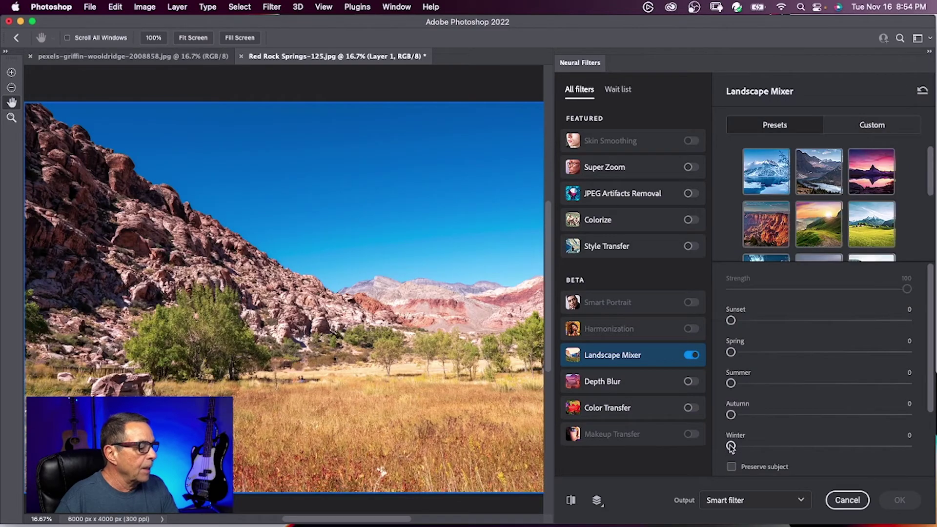
left_click_drag(731, 446, 909, 446)
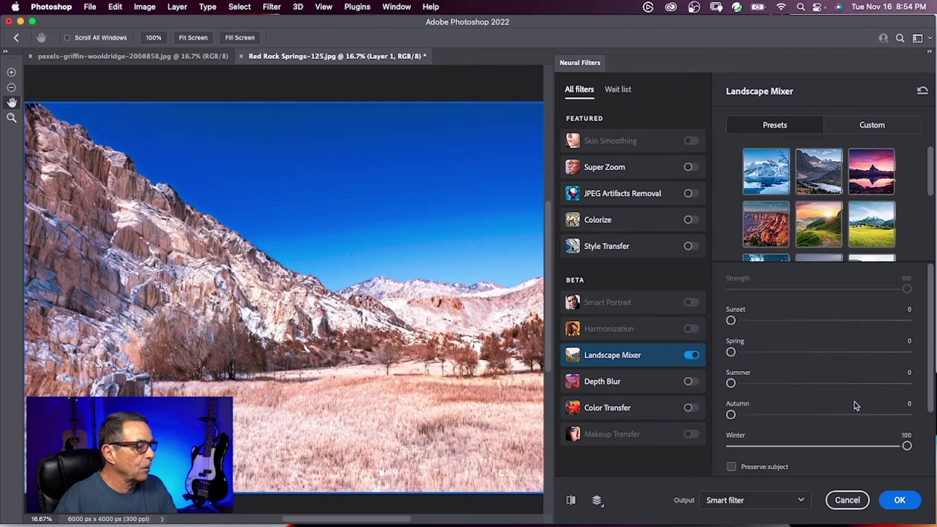
left_click(922, 91)
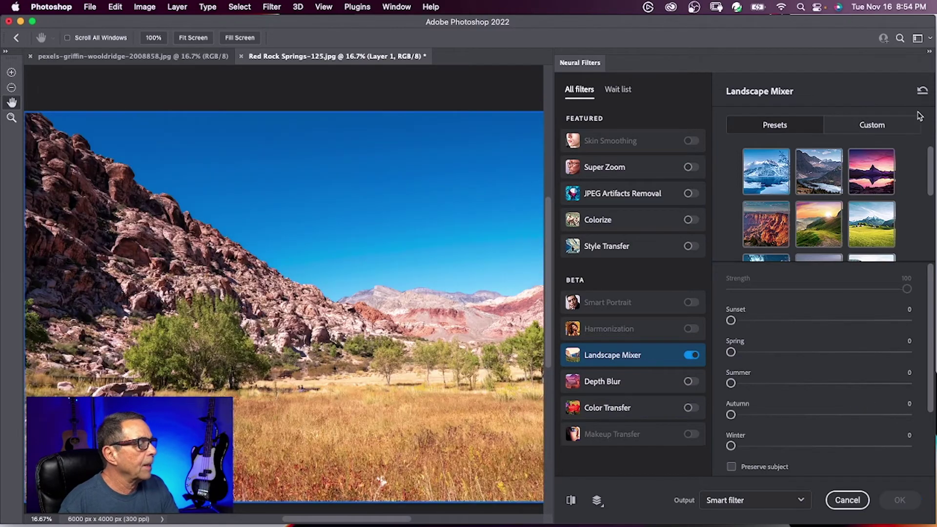
left_click(769, 176)
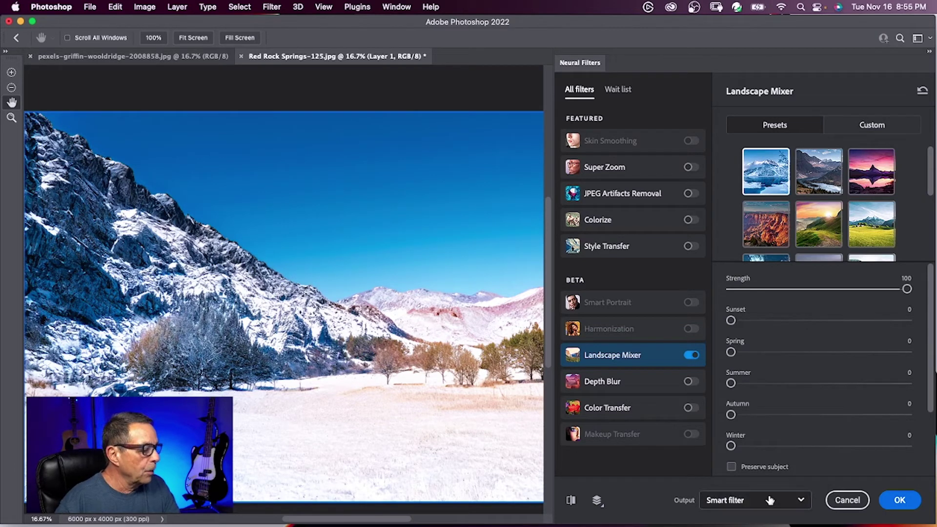
left_click(891, 502)
Check the winter smart filter on Layer 0, then switch to the dunes photo and unlock its background.
left_click(922, 298)
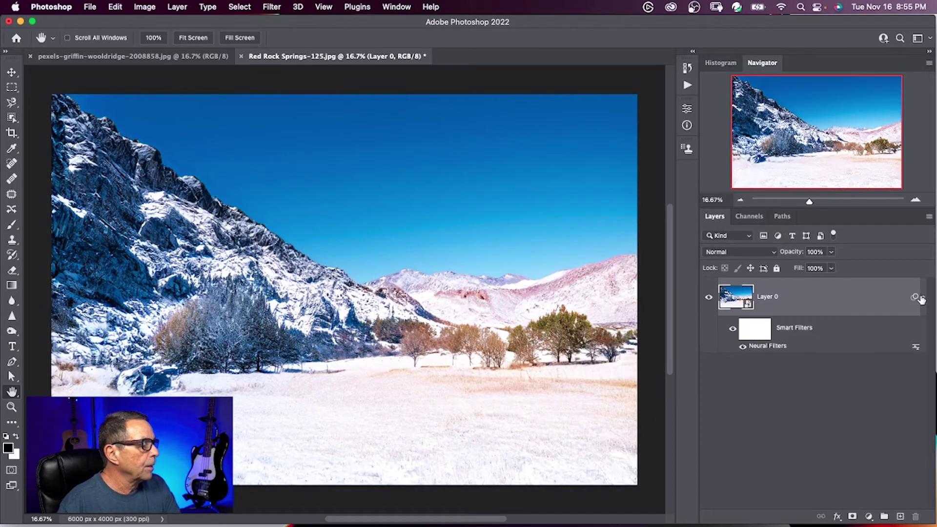
double_click(769, 346)
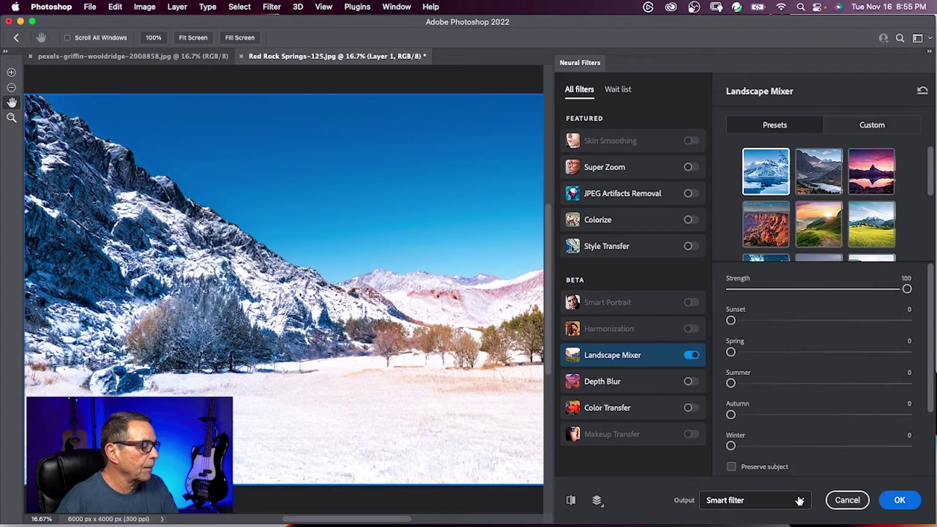
key("Return")
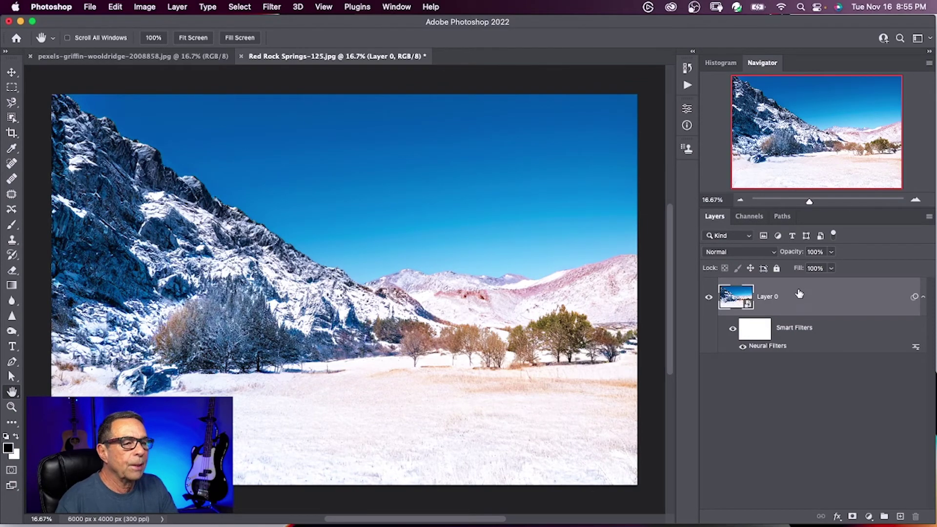
key("ctrl+Tab")
left_click(911, 295)
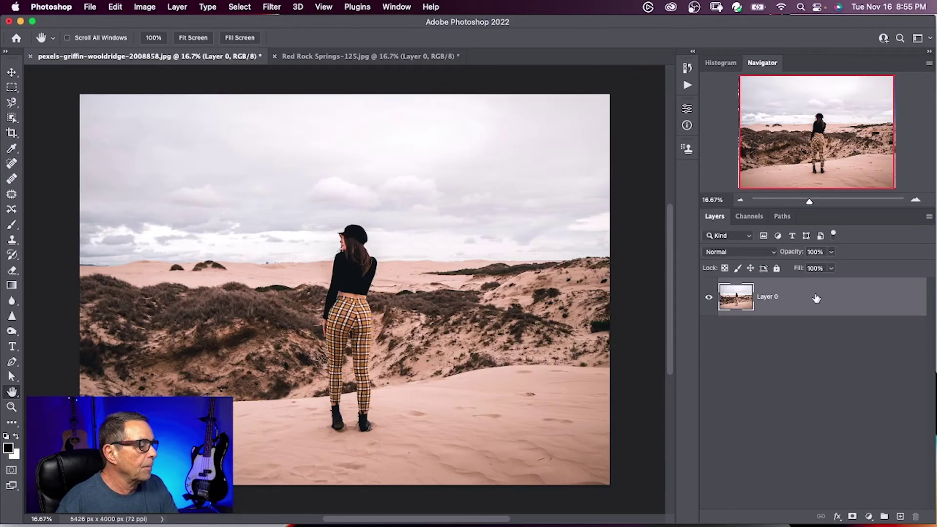
Convert the dunes photo's Layer 0 to a smart object and open Neural Filters.
right_click(817, 298)
left_click(762, 494)
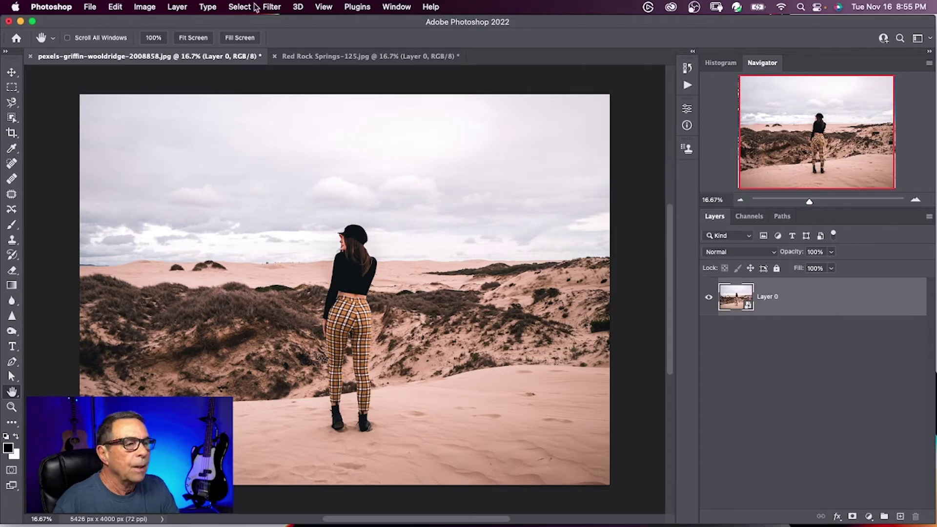
left_click(267, 8)
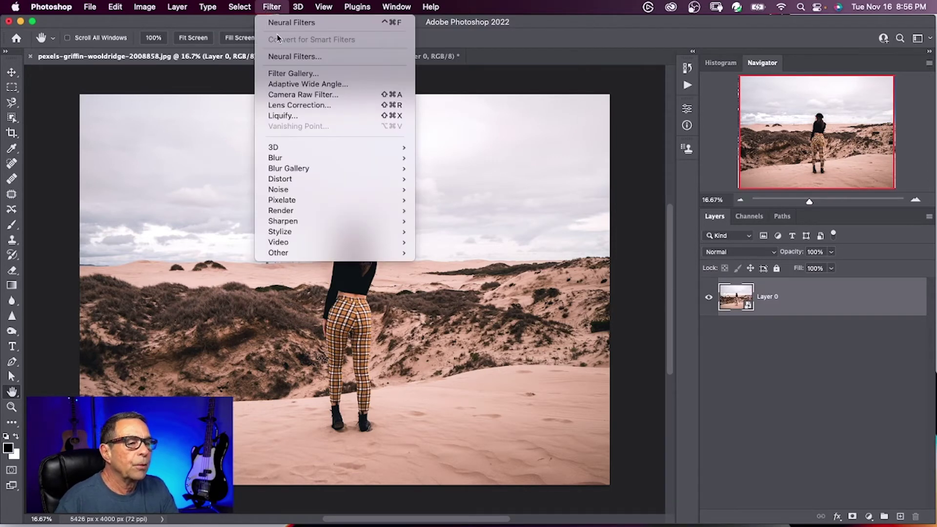
left_click(286, 56)
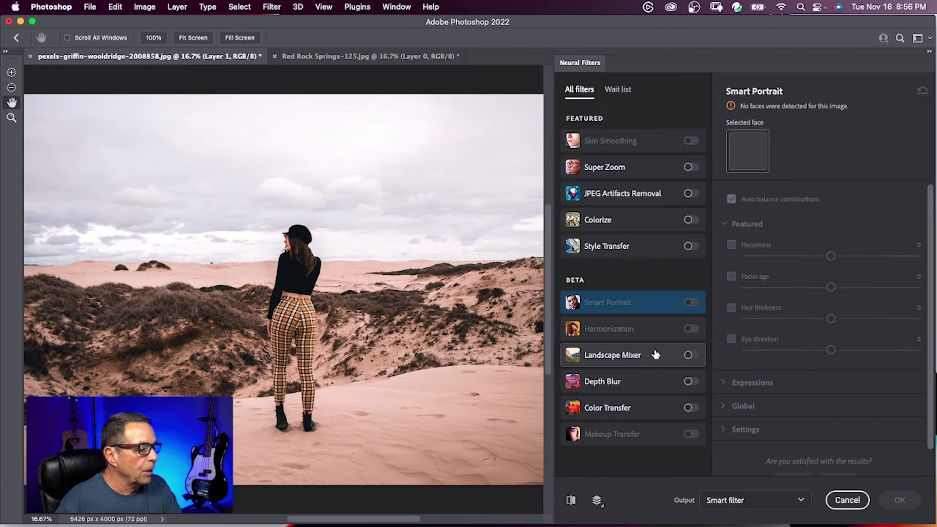
Enable Landscape Mixer and preview the purple mountain-sunset preset.
left_click(655, 355)
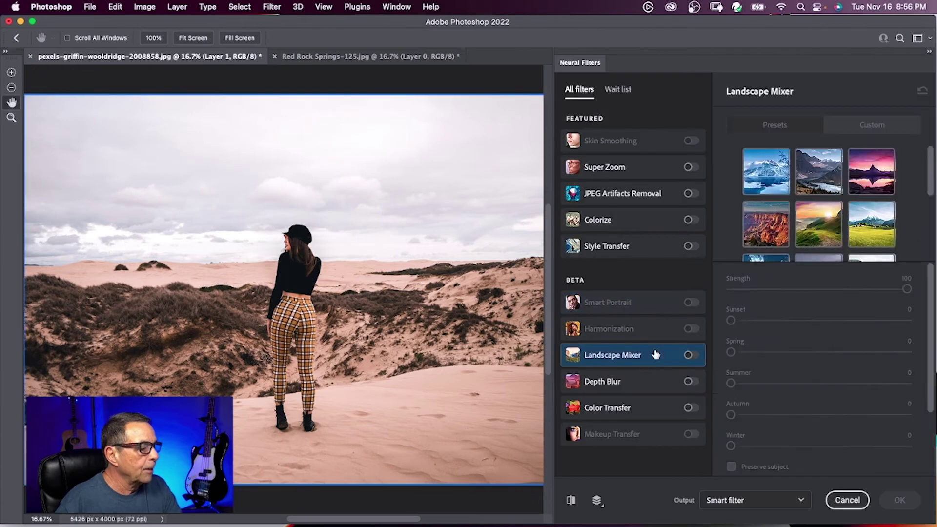
left_click(690, 356)
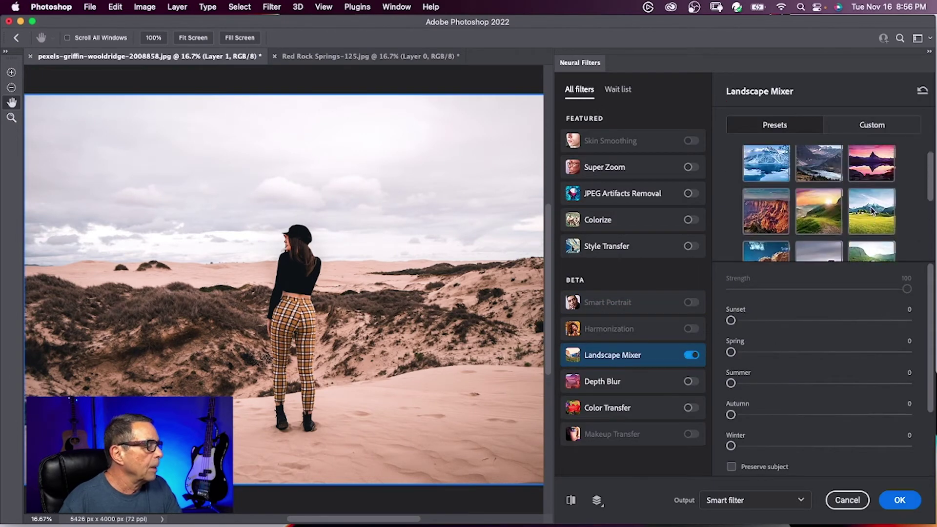
scroll(873, 211, "down", 3)
left_click(875, 231)
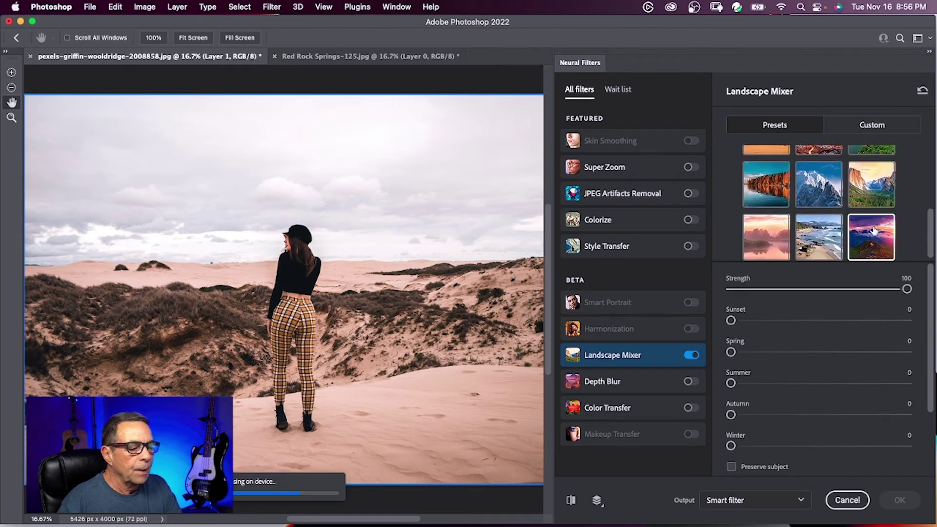
scroll(874, 232, "down", 1)
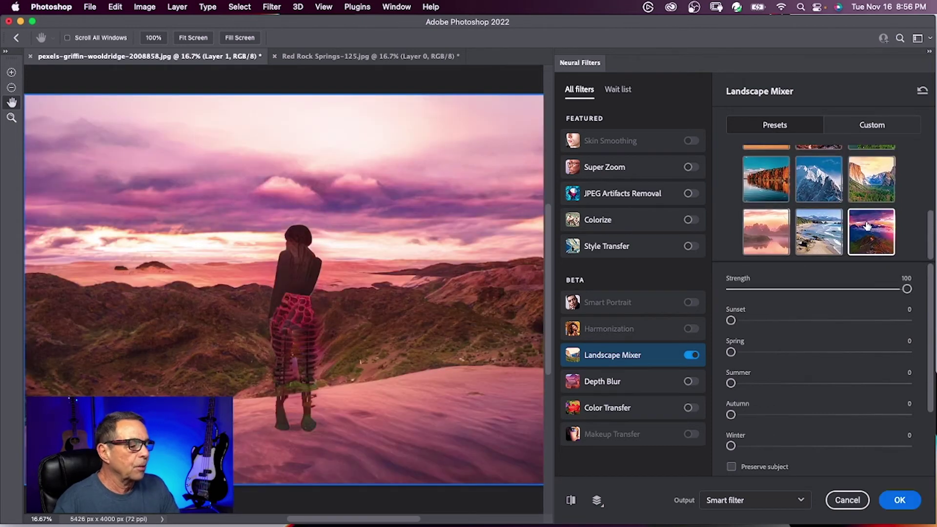
scroll(921, 306, "down", 3)
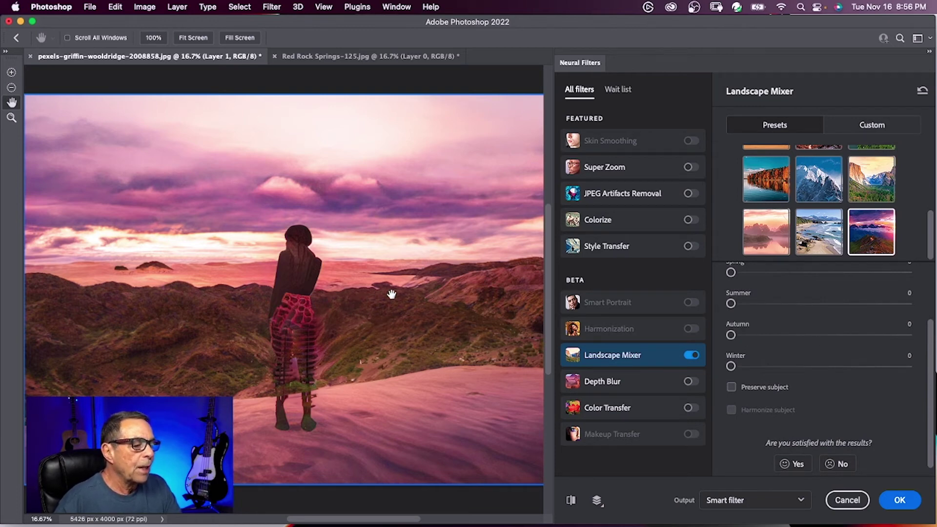
Turn on Preserve subject and Harmonize subject, and set Strength to 93.
left_click_drag(933, 370, 932, 379)
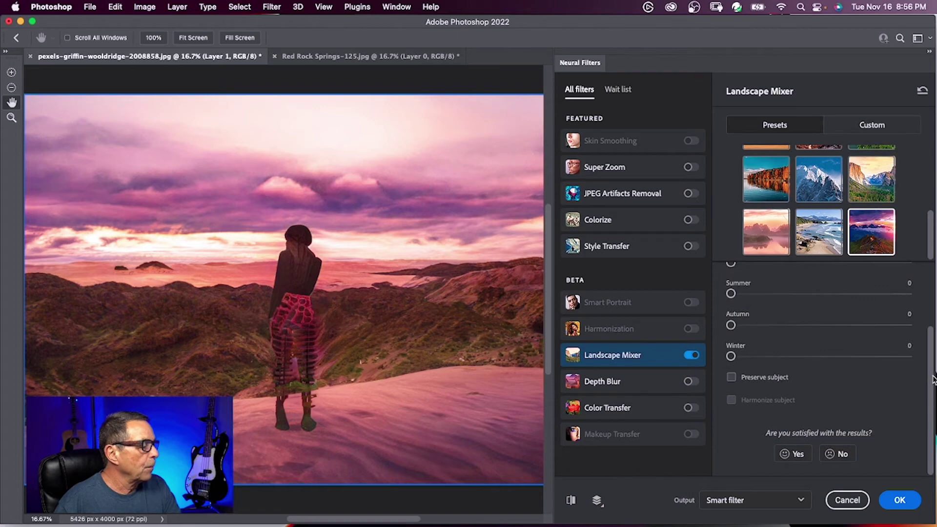
left_click(731, 377)
left_click_drag(931, 359, 930, 350)
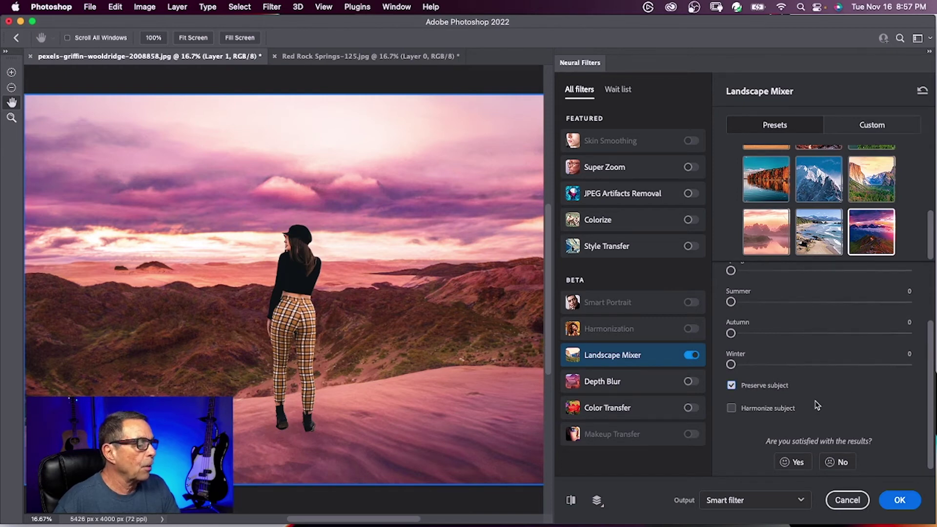
left_click(732, 409)
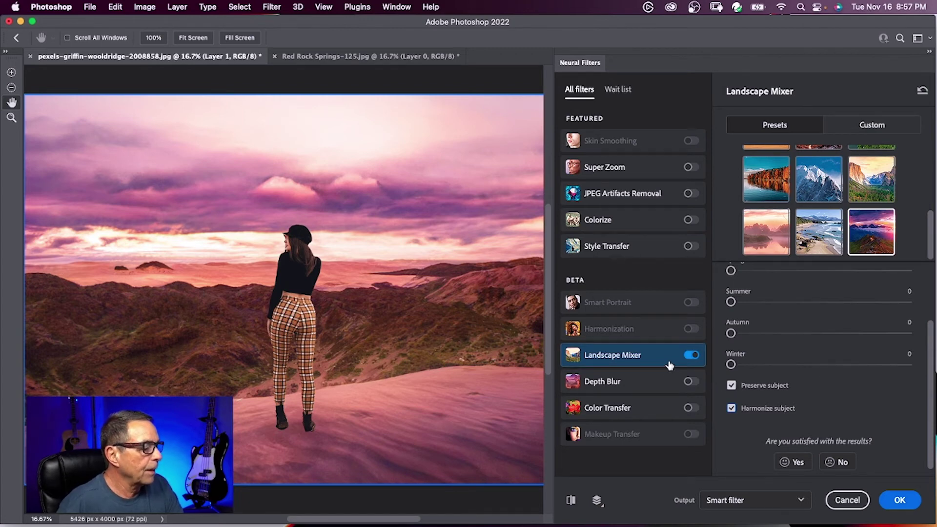
mouse_move(634, 355)
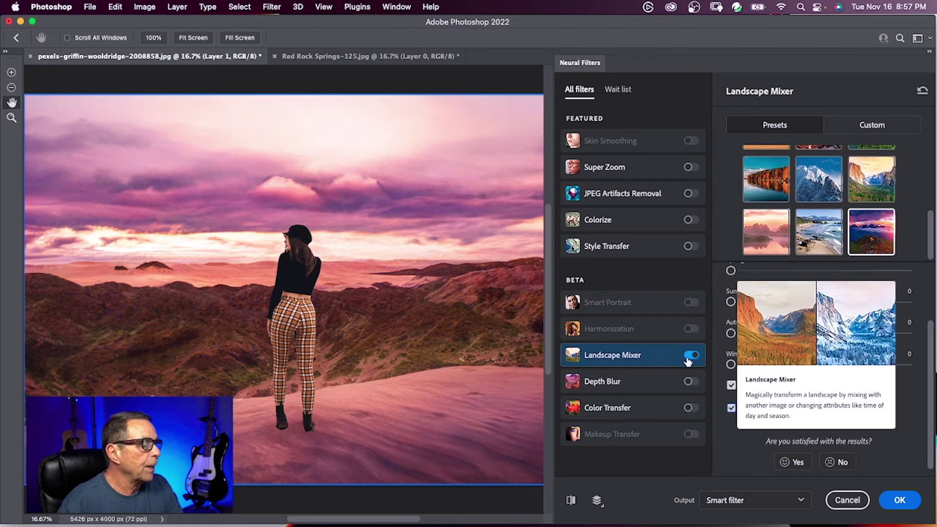
scroll(895, 412, "up", 3)
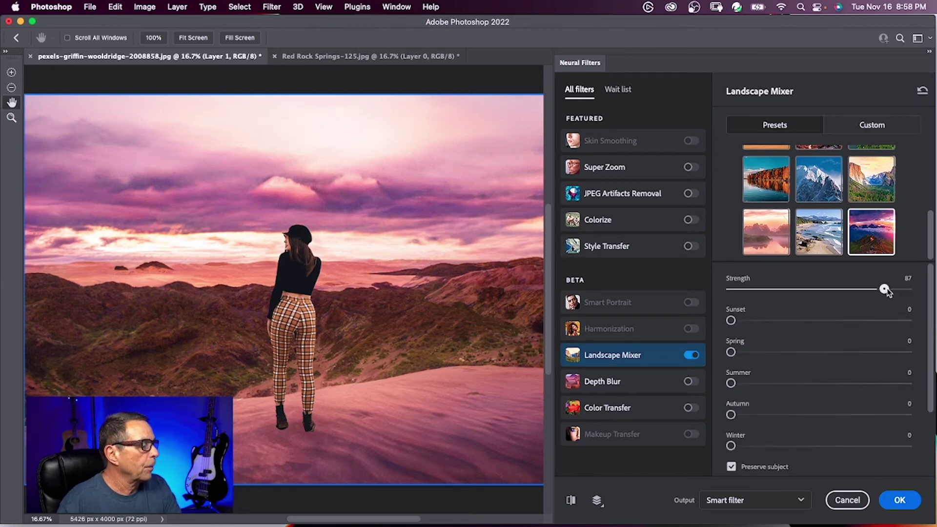
left_click_drag(883, 290, 878, 290)
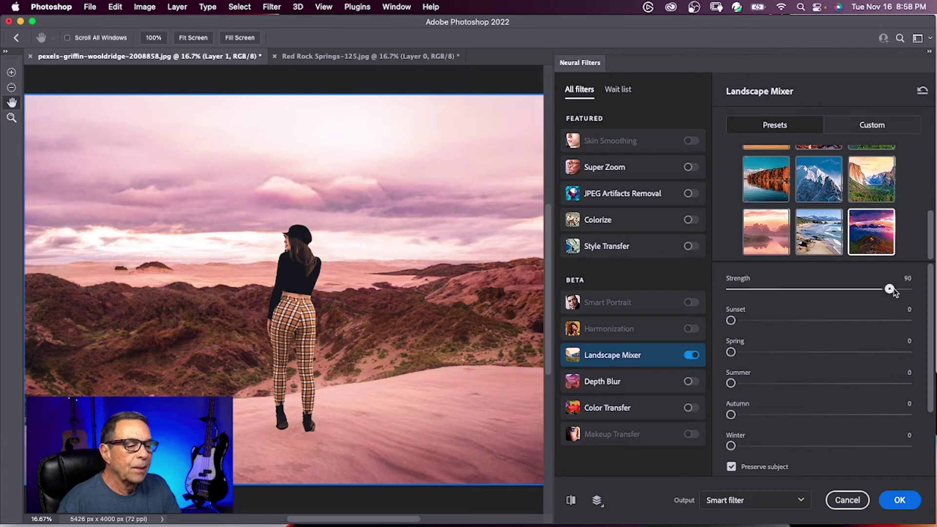
left_click_drag(896, 290, 897, 290)
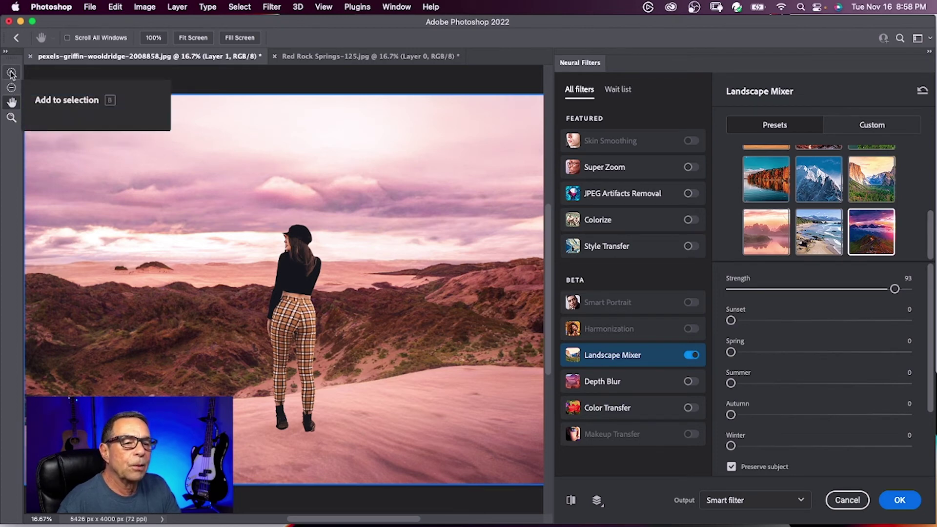
Exclude the sky from the restyle using Select Sky and Invert, then apply the filter.
left_click(11, 87)
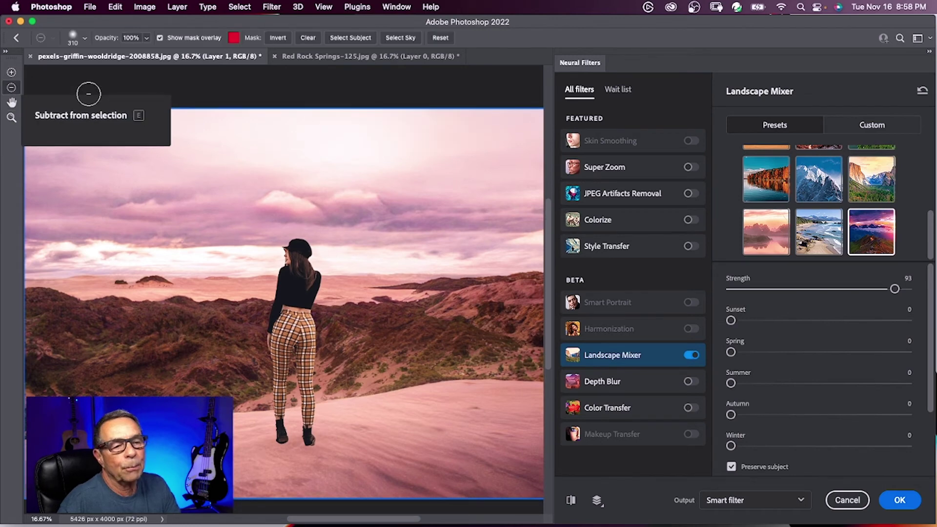
left_click(397, 38)
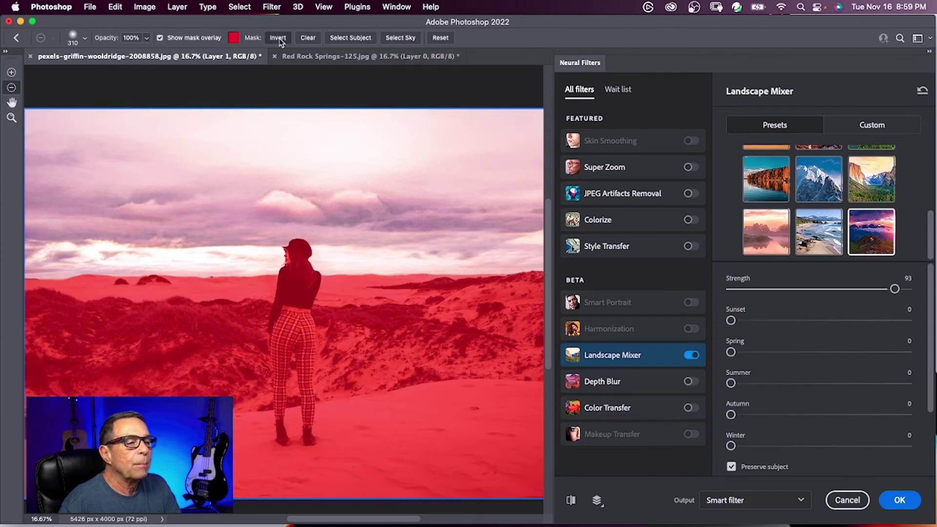
left_click(279, 39)
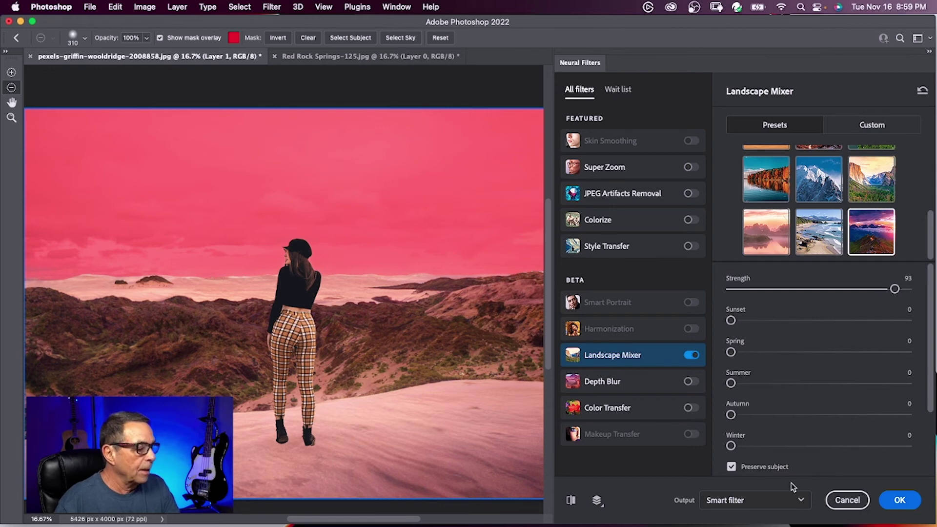
left_click(900, 501)
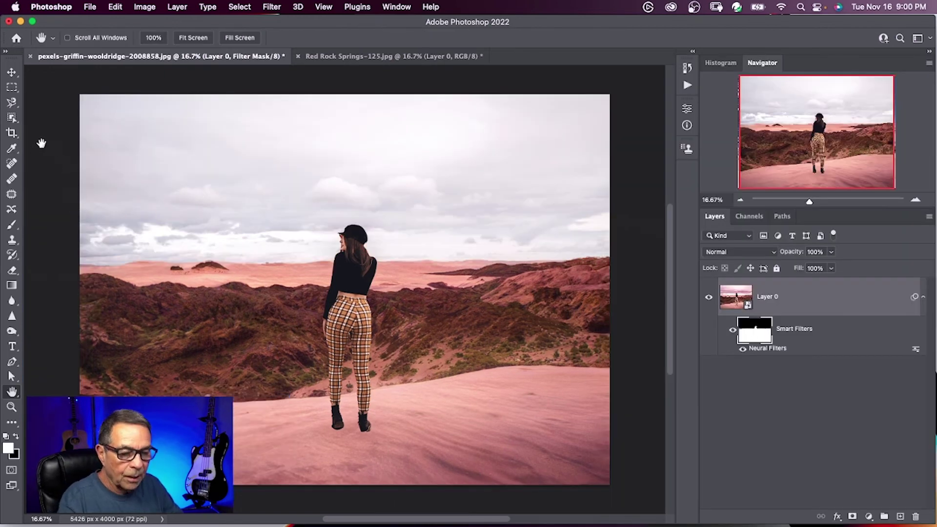
key("b")
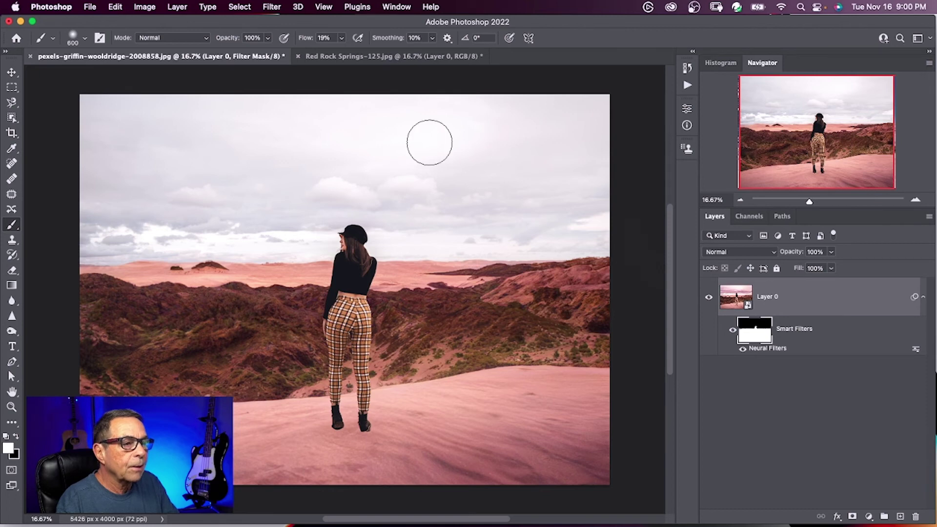
Set brush flow to 11% and paint a soft pink tint back across the sky.
left_click(342, 39)
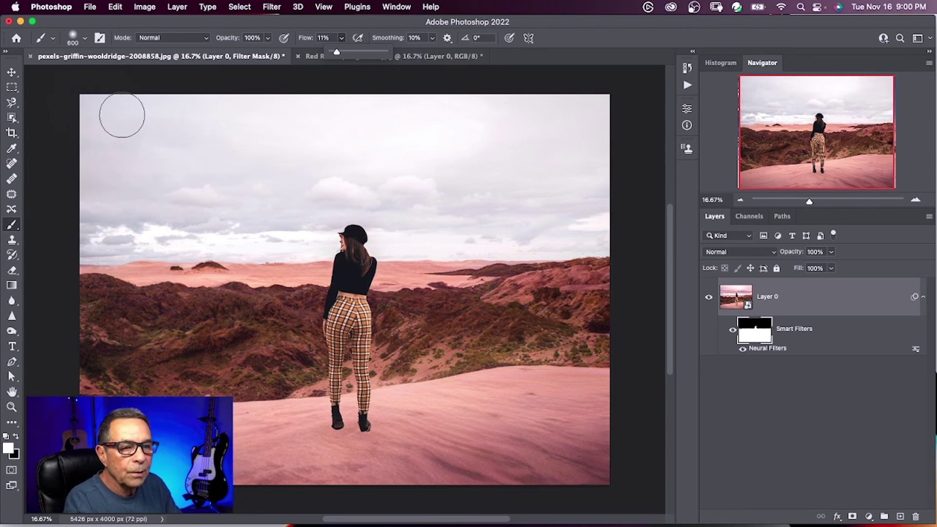
left_click(175, 115)
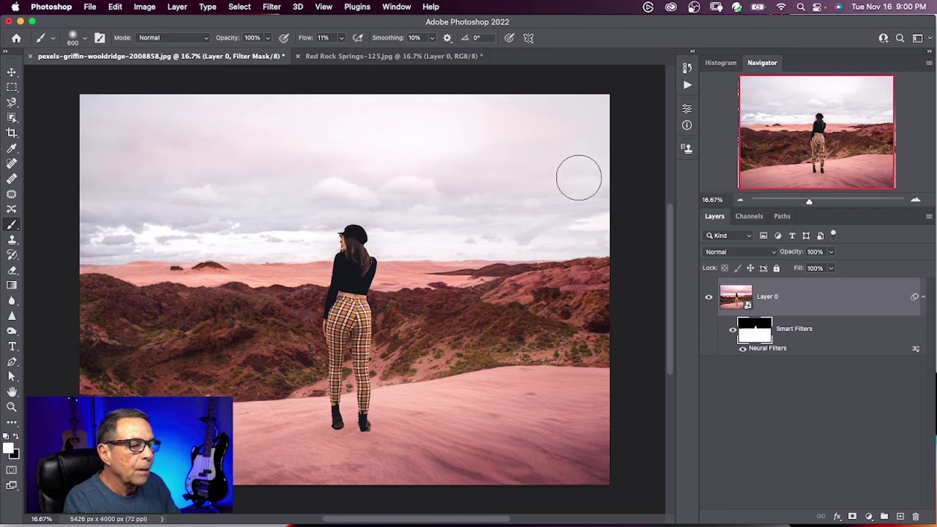
left_click_drag(579, 176, 182, 235)
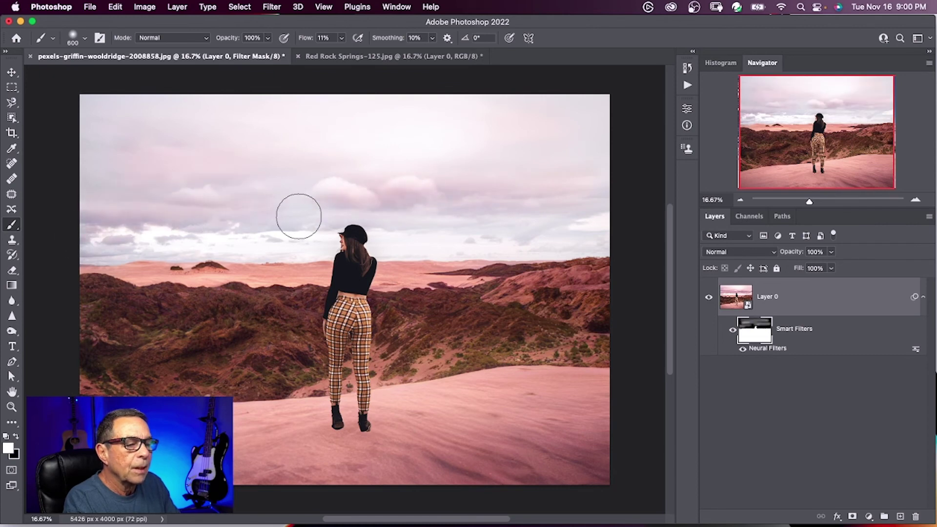
left_click_drag(297, 213, 626, 203)
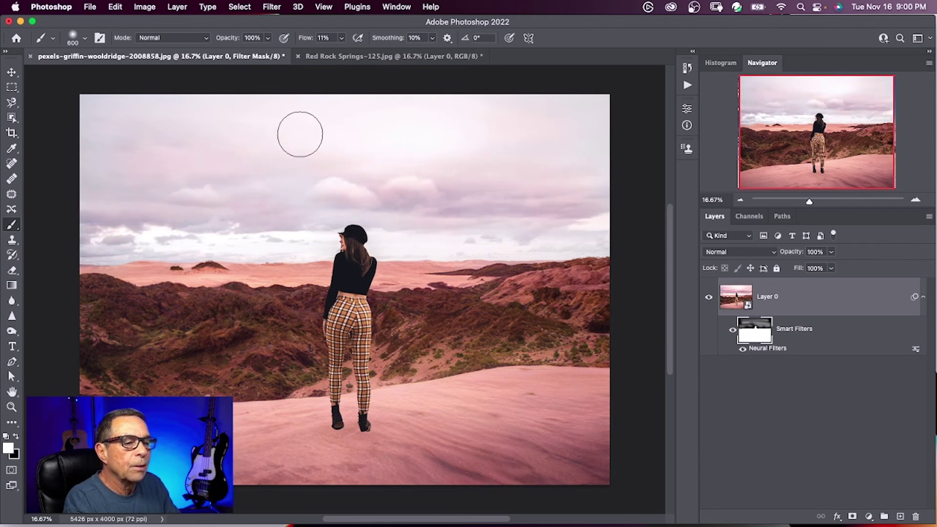
left_click_drag(300, 134, 601, 186)
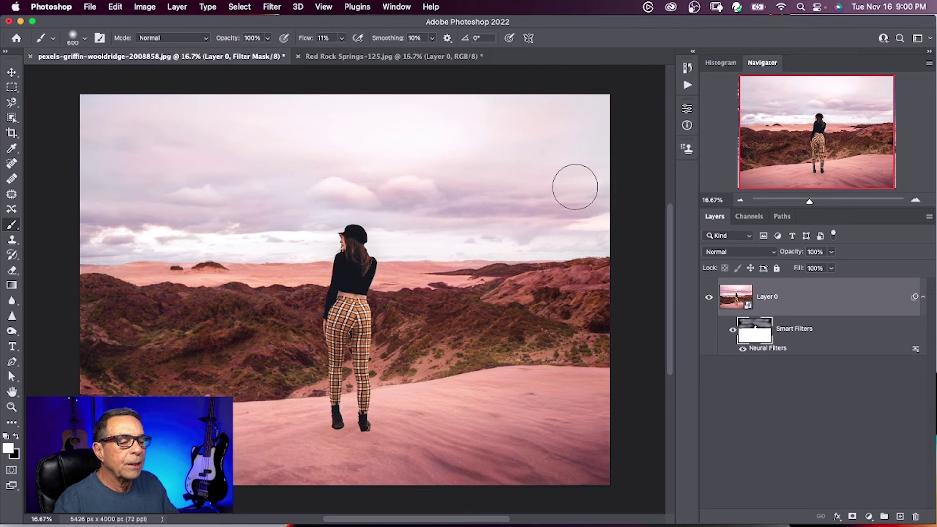